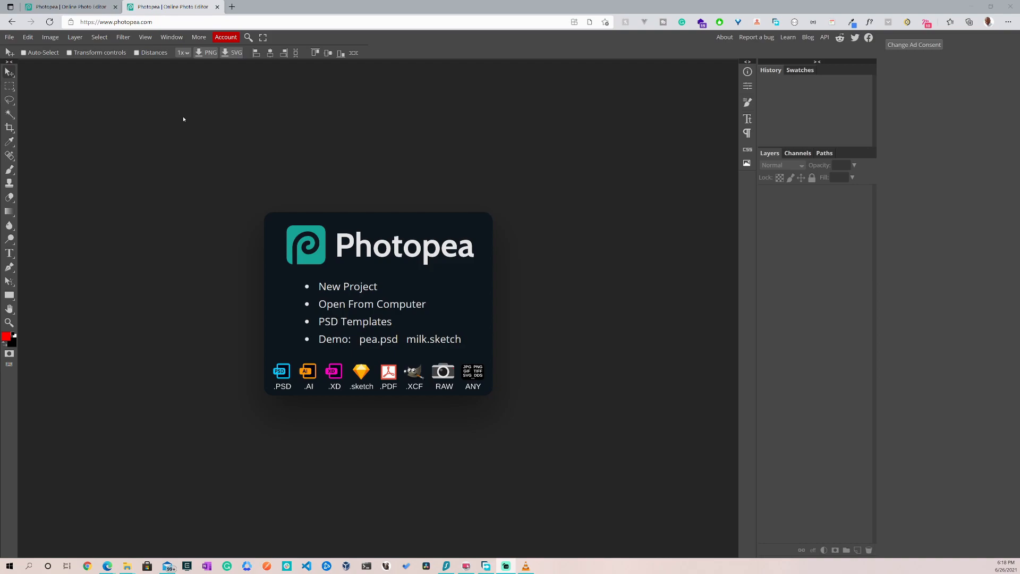
left_click(10, 37)
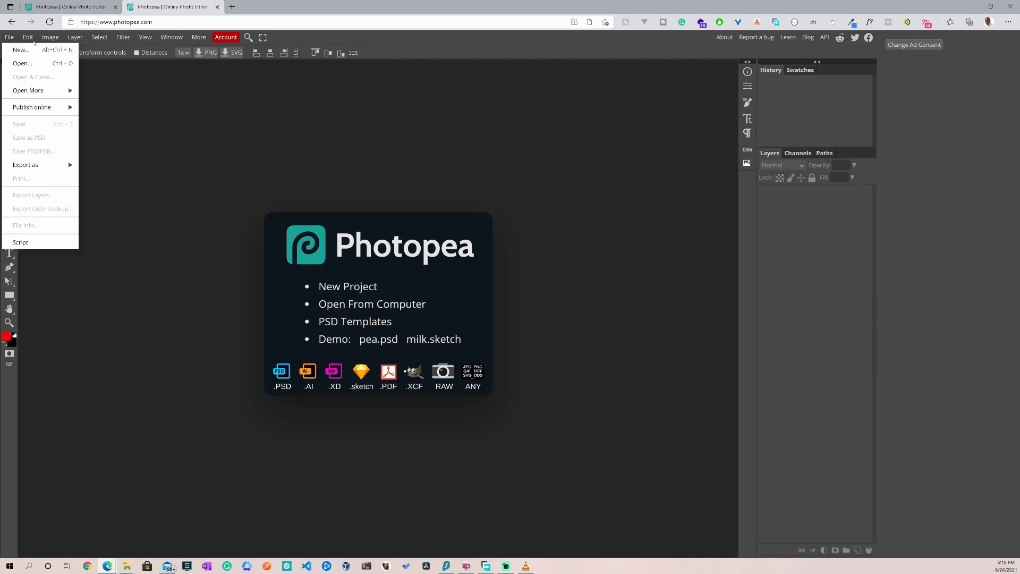
mouse_move(53, 38)
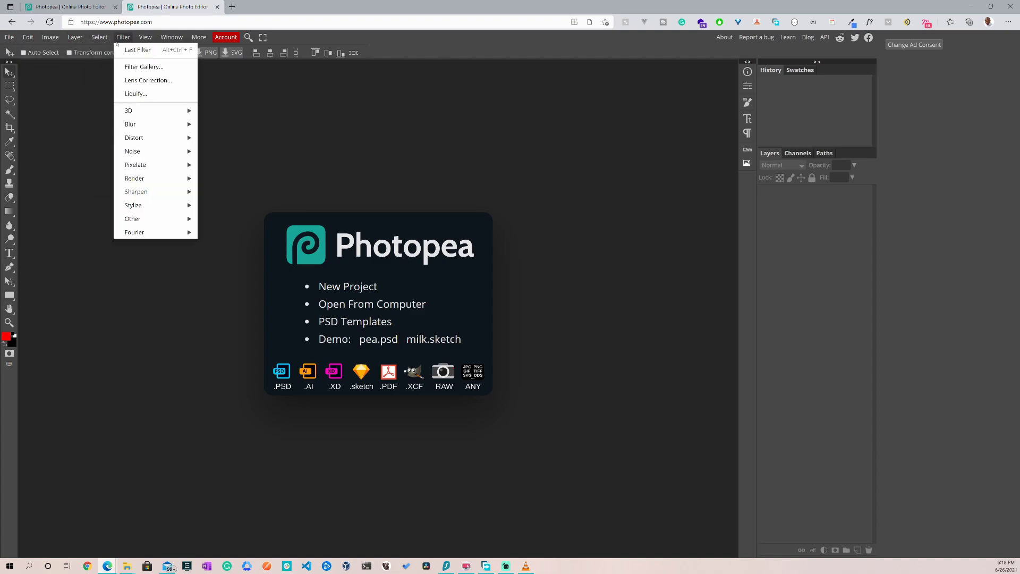
mouse_move(193, 41)
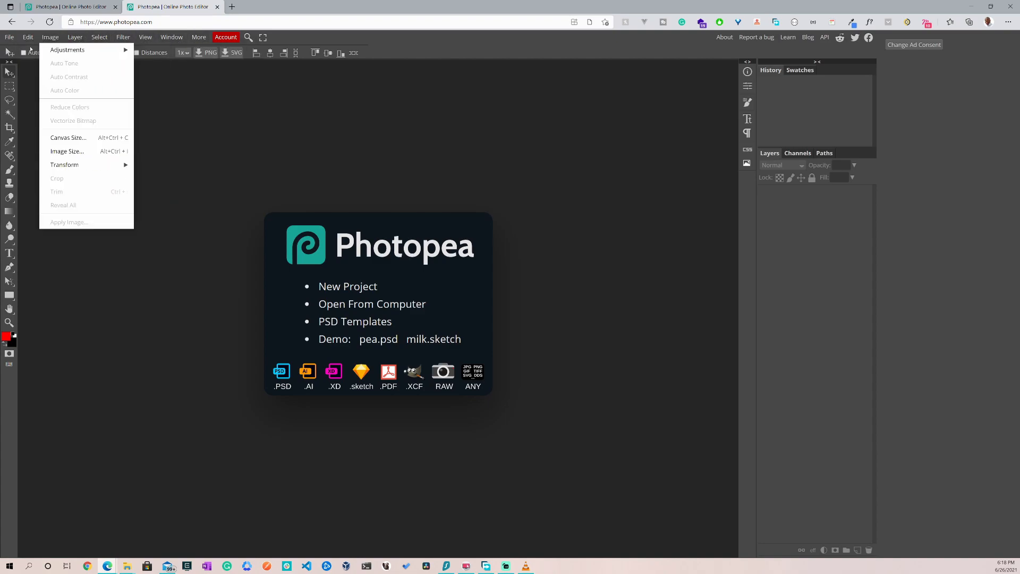
left_click(114, 406)
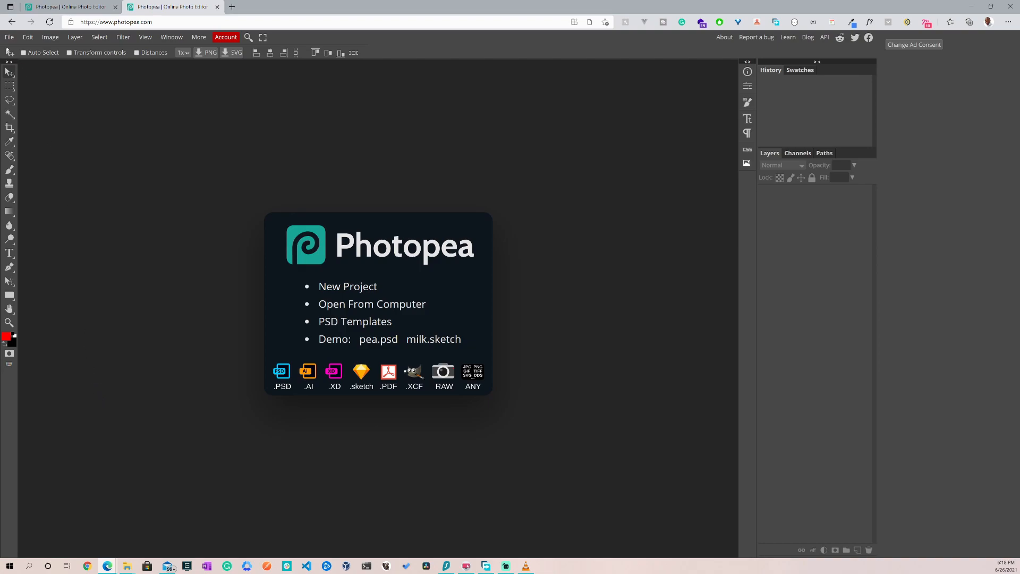
- Start a new project and browse the available design templates
left_click(9, 37)
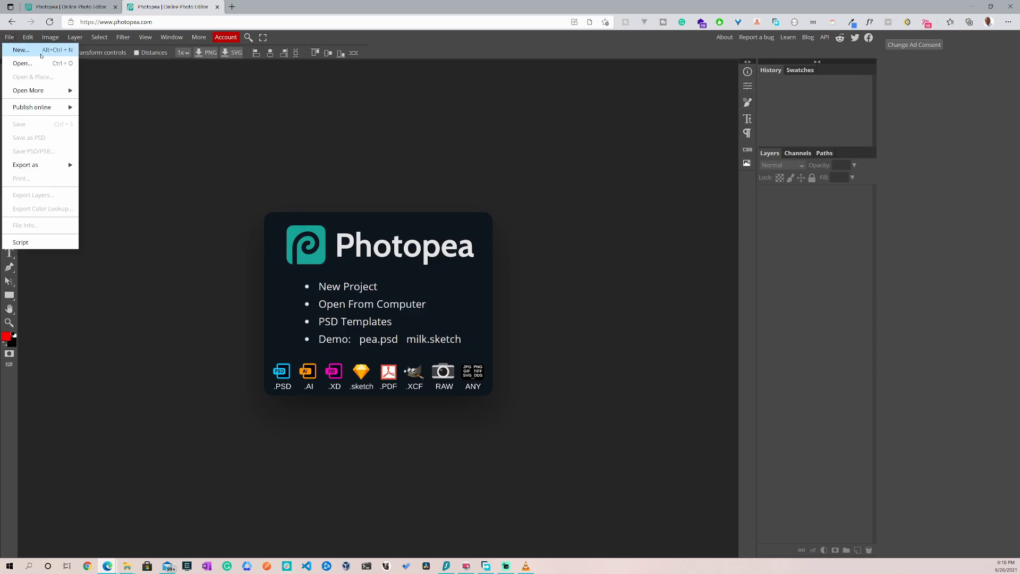
left_click(21, 49)
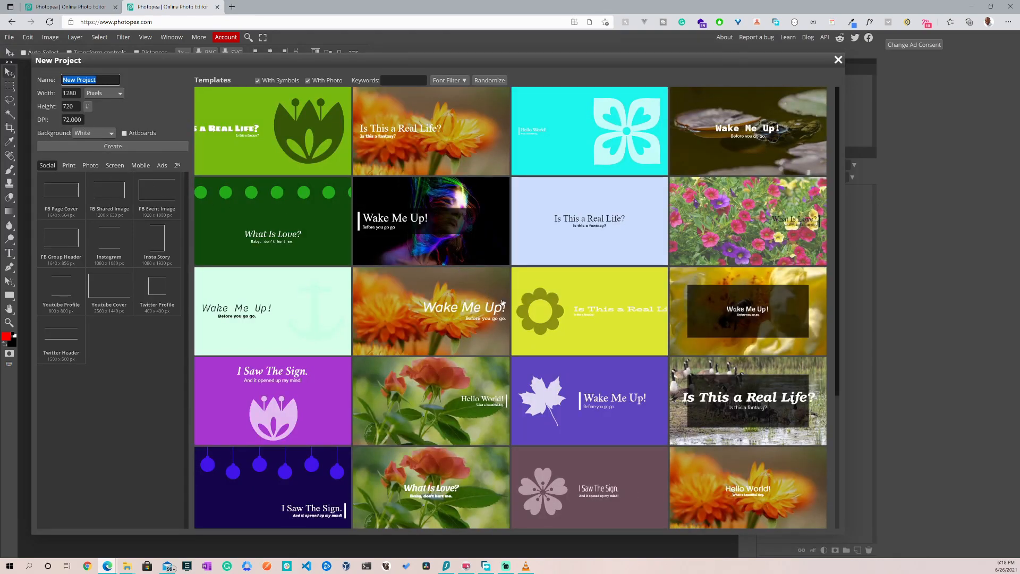
scroll(502, 303, "down", 6)
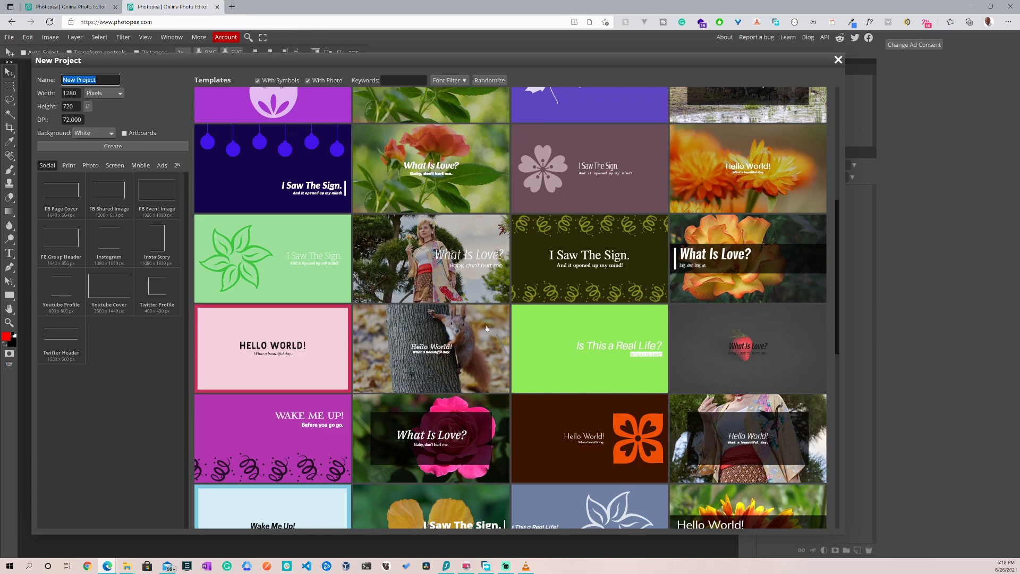
scroll(485, 388, "down", 5)
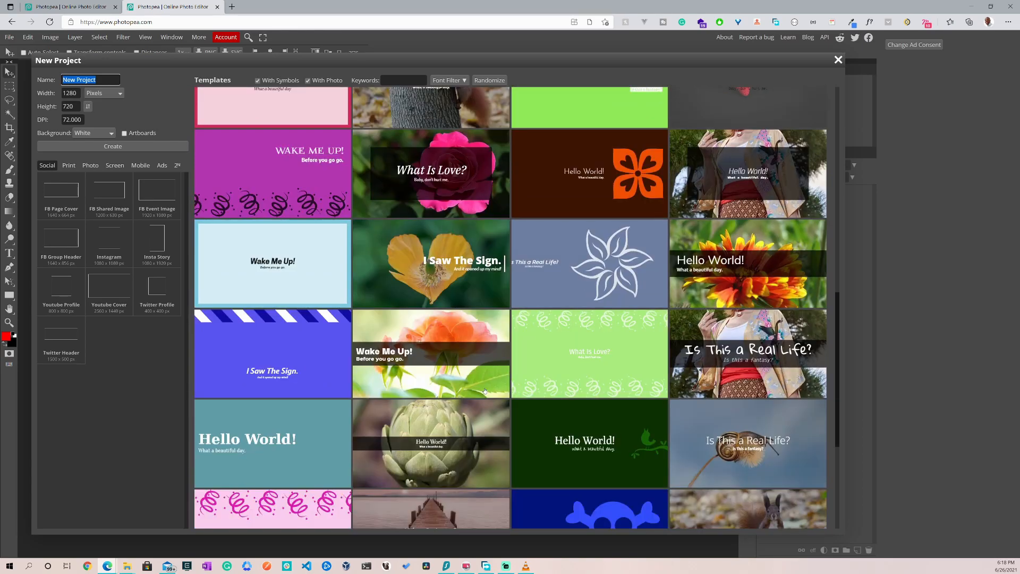
scroll(484, 392, "down", 5)
scroll(489, 404, "up", 1)
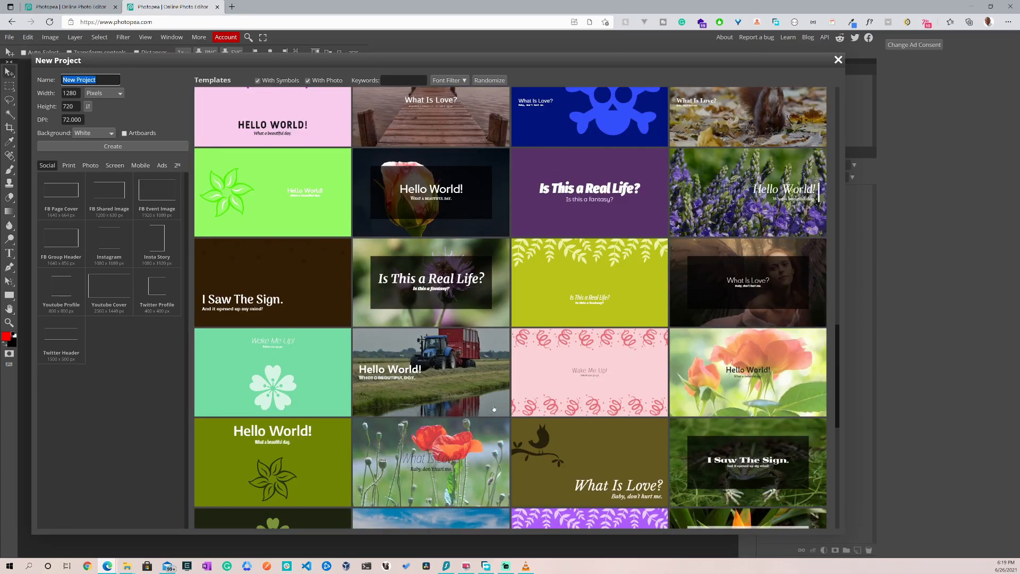
- Switch to the browser tab with the portrait photo, show it full screen, and undo the earlier lasso selection and clearing
left_click(65, 8)
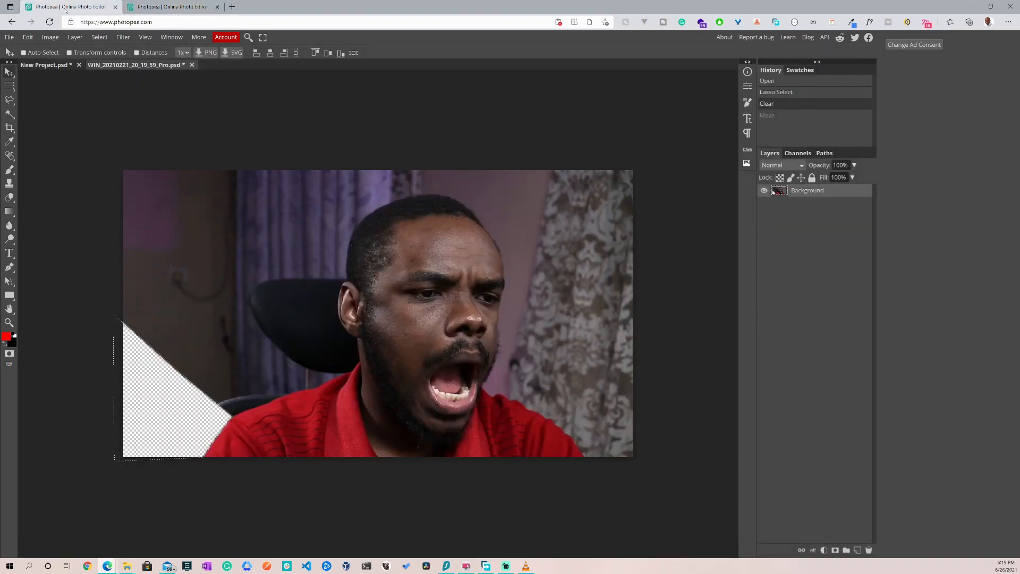
key("F11")
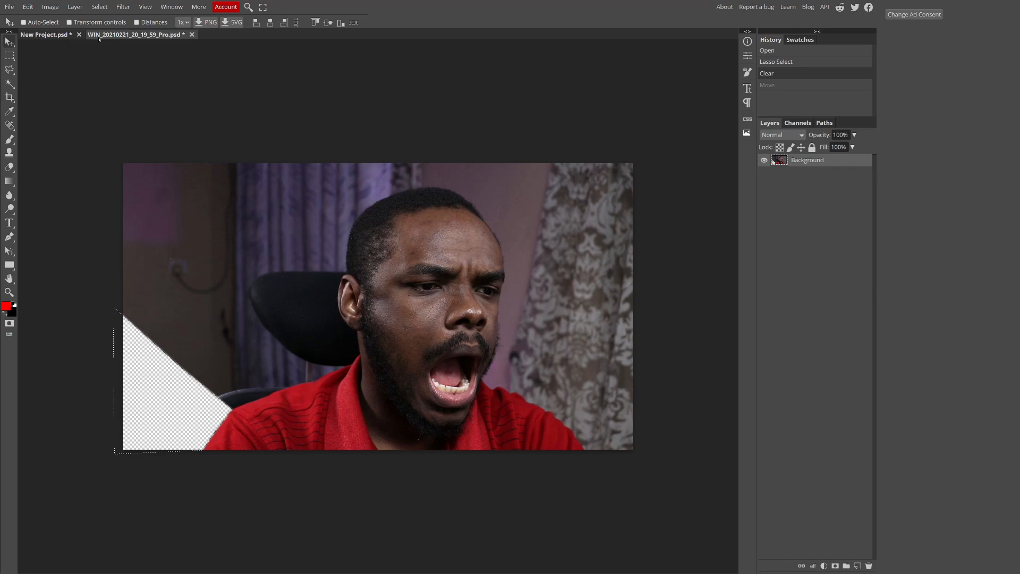
left_click(10, 69)
key("ctrl+z")
key("ctrl+z")
- Start a polygonal lasso selection outside the photo's left edge and trace it along the bottom and the red shirt's left shoulder to the collar
left_click(114, 321)
left_click(106, 454)
left_click(200, 453)
scroll(200, 453, "up", 4)
left_click(223, 436)
left_click(293, 328)
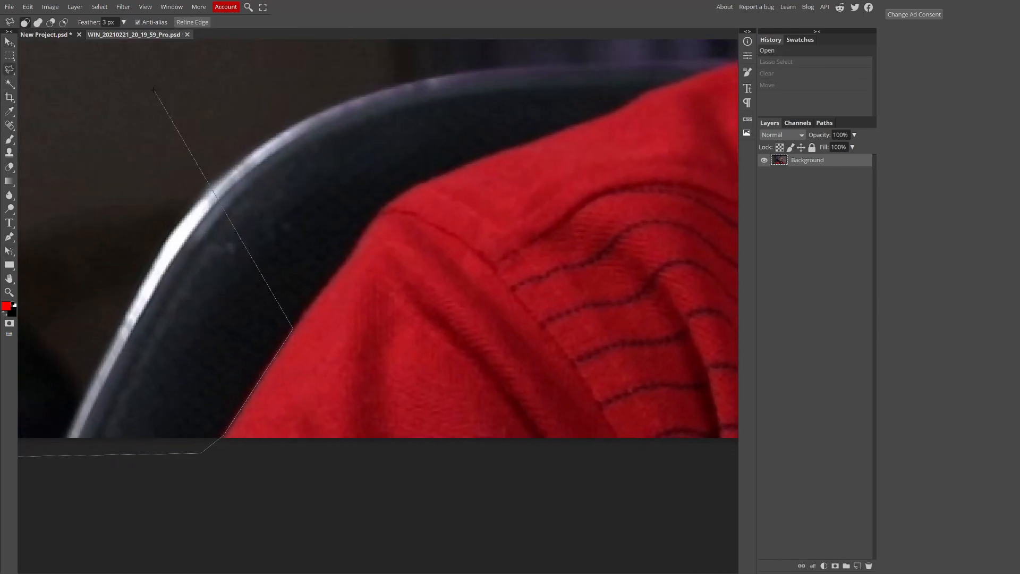
scroll(169, 126, "up", 5)
scroll(381, 494, "down", 3)
left_click(381, 312)
left_click(413, 289)
left_click(616, 214)
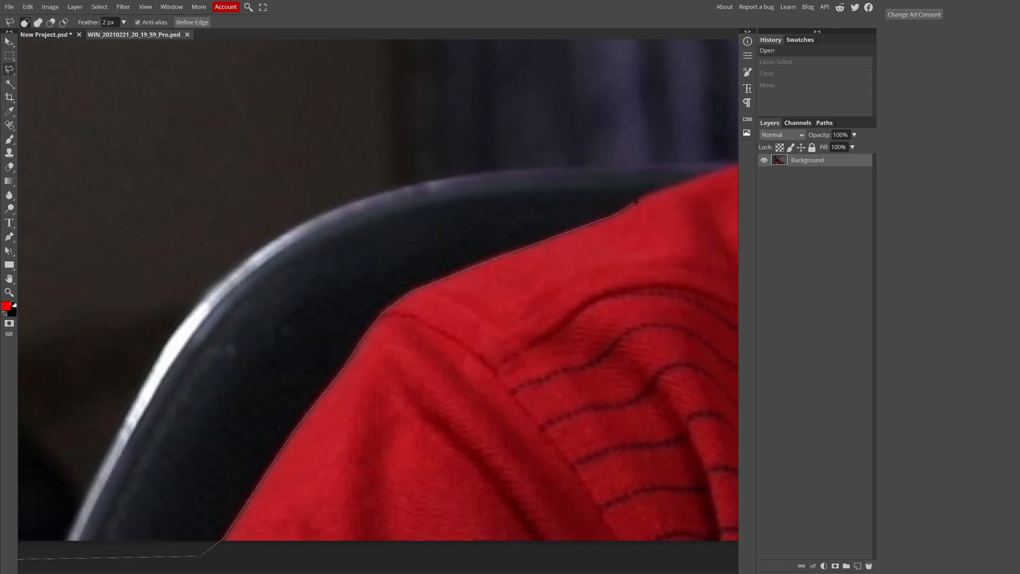
left_click(645, 197)
scroll(595, 222, "right", 8)
left_click(389, 142)
left_click(463, 132)
left_click(485, 125)
left_click(529, 98)
left_click(590, 70)
scroll(590, 71, "up", 3)
left_click(643, 217)
left_click(695, 197)
scroll(650, 215, "down", 3)
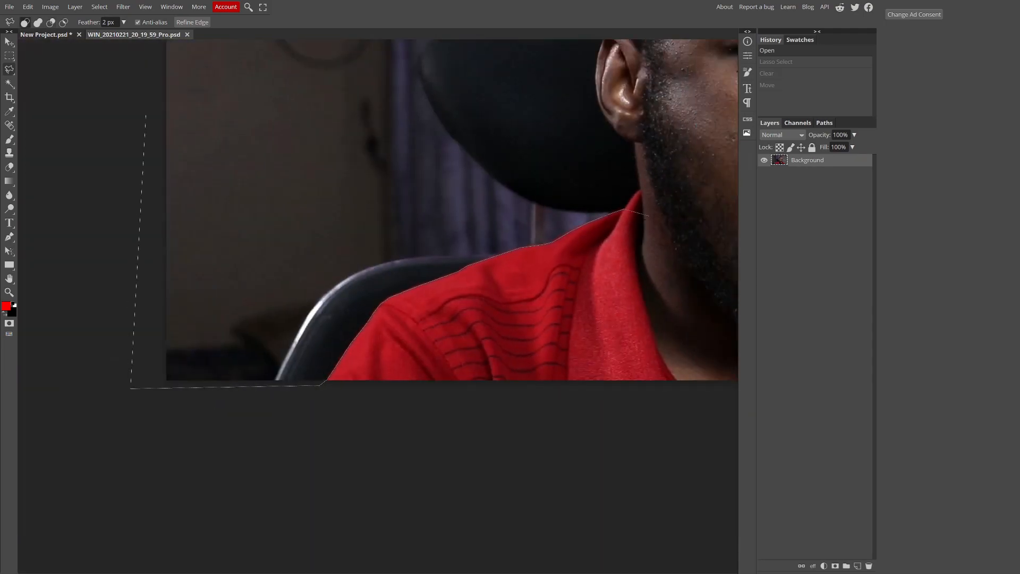
- Continue the polygonal lasso outline up the collar and neck and around the outer edge of the ear
left_click_drag(650, 214, 213, 424)
scroll(225, 414, "up", 3)
left_click(224, 406)
left_click(243, 387)
left_click(252, 374)
left_click(232, 232)
left_click(212, 226)
left_click(185, 210)
left_click(160, 180)
scroll(145, 155, "up", 3)
left_click(143, 281)
left_click(127, 242)
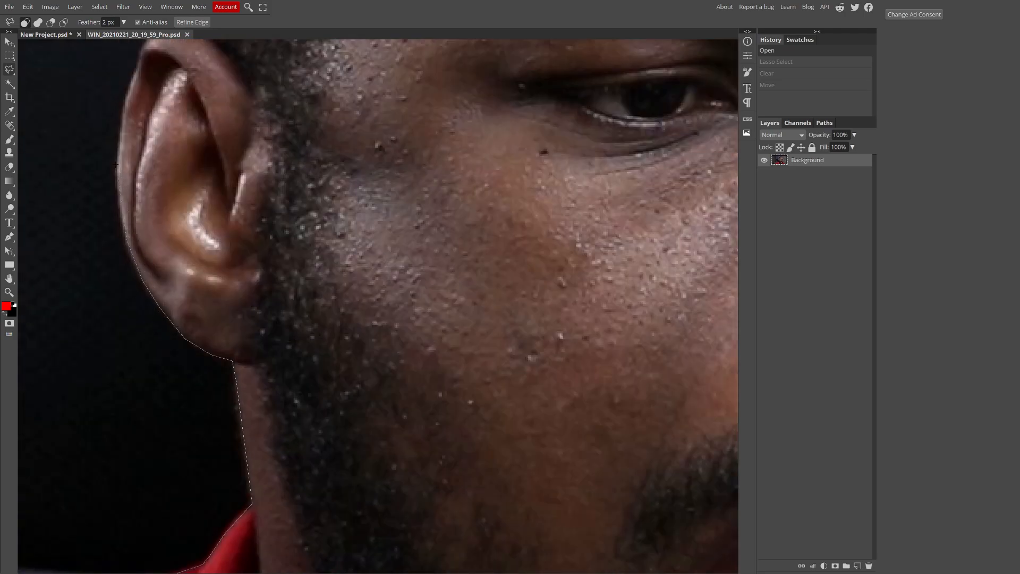
left_click(125, 101)
scroll(125, 101, "up", 3)
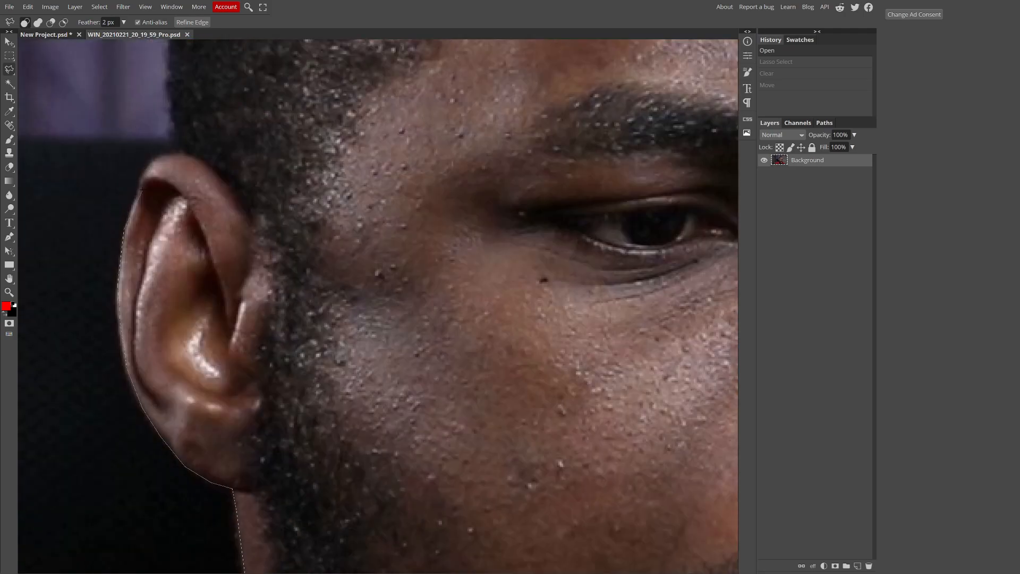
left_click(144, 172)
left_click(152, 160)
scroll(175, 146, "up", 3)
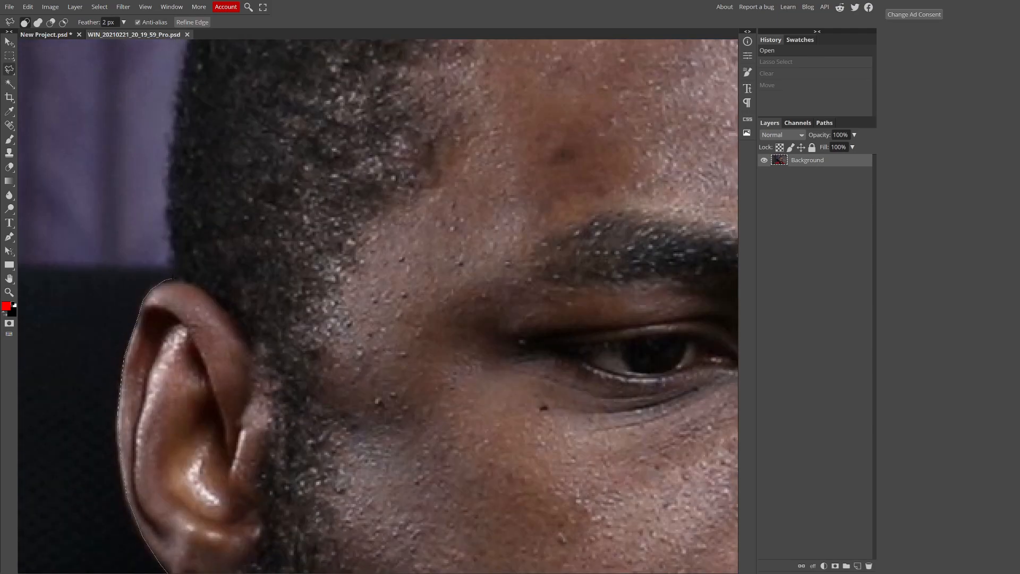
- Trace the polygonal lasso outline up the back of the head and along the hairline towards the crown
left_click(169, 246)
left_click(168, 197)
scroll(183, 181, "up", 4)
left_click(169, 322)
left_click(184, 229)
left_click(197, 190)
scroll(239, 114, "up", 4)
left_click(264, 249)
left_click(287, 229)
left_click(323, 205)
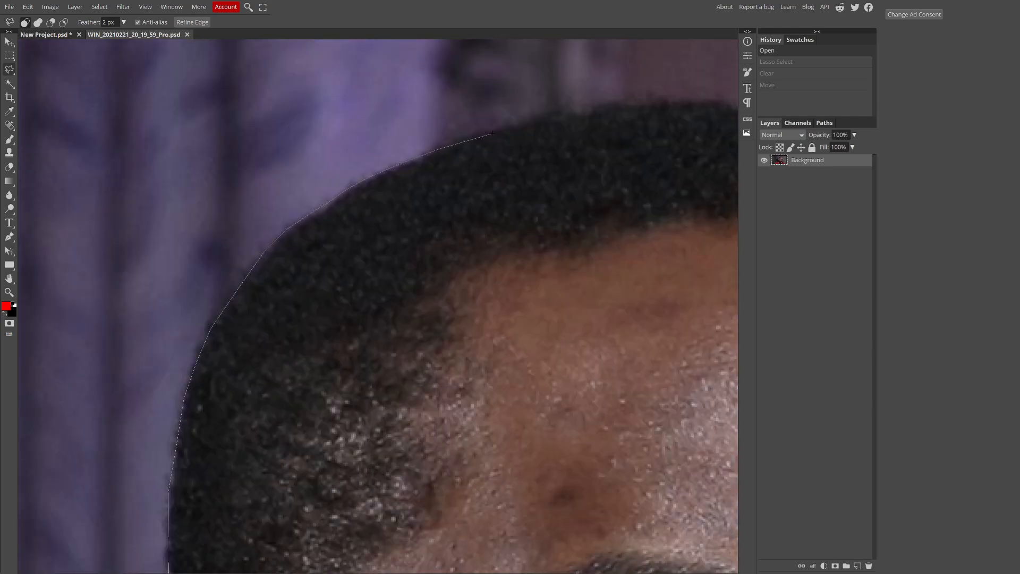
- Close the lasso around the background on the photo's left side, clear the selected area, and deselect
scroll(425, 138, "down", 3)
scroll(425, 138, "right", 1)
scroll(395, 140, "down", 6)
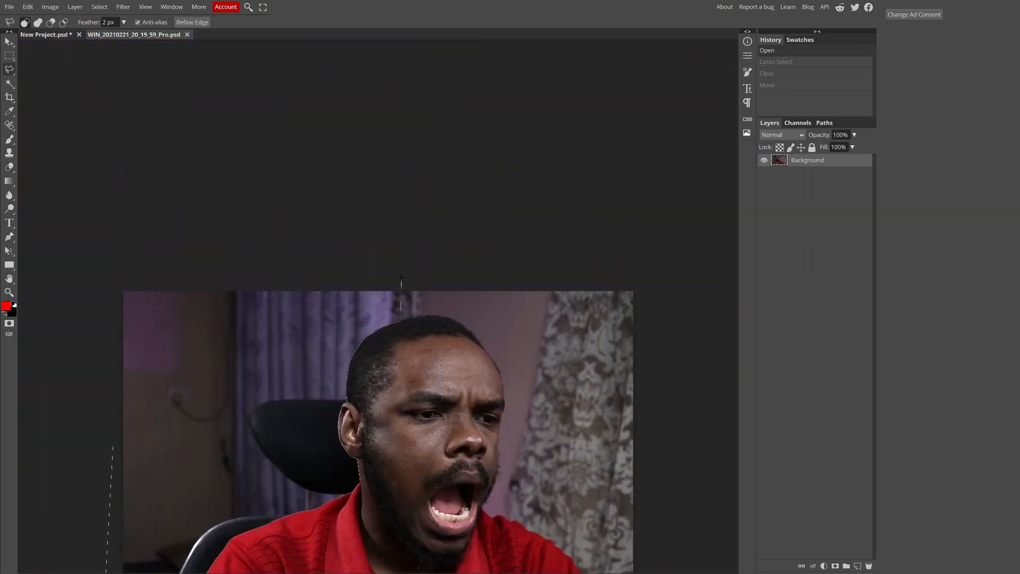
left_click(401, 277)
left_click(104, 278)
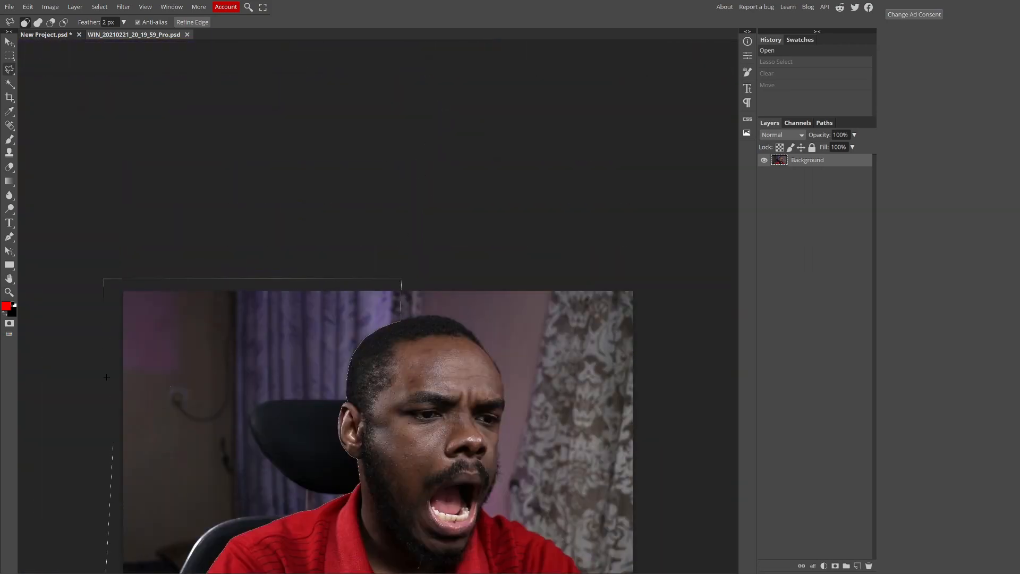
left_click(111, 445)
scroll(221, 448, "down", 4)
scroll(215, 443, "up", 3)
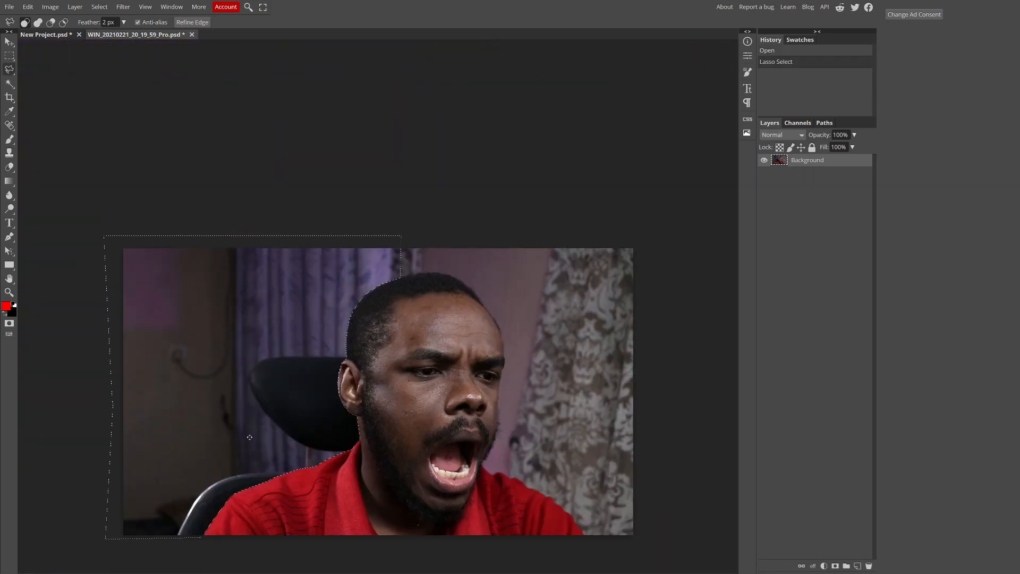
key("Delete")
key("ctrl+d")
- Trace a new polygonal lasso outline from above the head down the face's right edge and along the right shoulder
left_click(432, 229)
left_click(394, 237)
scroll(396, 273, "up", 5)
left_click(400, 282)
mouse_move(432, 308)
left_mouse_down()
mouse_move(585, 285)
mouse_move(676, 306)
mouse_move(547, 344)
mouse_move(574, 348)
mouse_move(608, 374)
mouse_move(654, 439)
mouse_move(655, 457)
mouse_move(537, 457)
mouse_move(354, 324)
mouse_move(409, 389)
mouse_move(420, 421)
mouse_move(164, 264)
mouse_move(196, 438)
mouse_move(180, 478)
mouse_move(189, 467)
mouse_move(186, 514)
mouse_move(173, 371)
mouse_move(179, 355)
mouse_move(174, 387)
mouse_move(200, 357)
mouse_move(175, 378)
mouse_move(169, 417)
mouse_move(163, 329)
mouse_move(162, 411)
mouse_move(382, 381)
mouse_move(353, 242)
mouse_move(355, 268)
left_mouse_up()
mouse_move(355, 326)
left_mouse_down()
mouse_move(325, 442)
mouse_move(271, 525)
mouse_move(271, 515)
mouse_move(309, 542)
mouse_move(295, 476)
mouse_move(273, 439)
mouse_move(305, 458)
left_mouse_up()
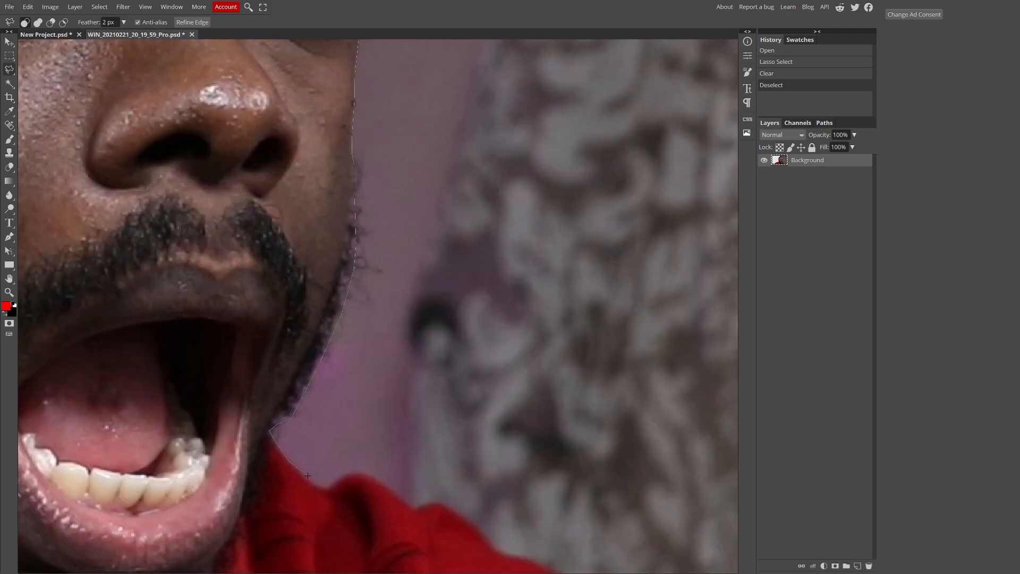
mouse_move(369, 471)
left_mouse_down()
mouse_move(254, 481)
mouse_move(286, 507)
mouse_move(322, 507)
mouse_move(369, 550)
mouse_move(323, 521)
mouse_move(211, 339)
mouse_move(289, 385)
mouse_move(322, 387)
mouse_move(340, 418)
left_mouse_up()
mouse_move(384, 447)
left_mouse_down()
mouse_move(423, 468)
mouse_move(414, 454)
mouse_move(427, 350)
mouse_move(438, 386)
mouse_move(494, 456)
left_mouse_up()
- Close the lasso around the remaining background on the photo's right side, clear it, and deselect
scroll(416, 468, "down", 3)
scroll(496, 457, "down", 7)
left_click(651, 470)
left_click(651, 134)
double_click(461, 143)
key("Delete")
key("ctrl+z")
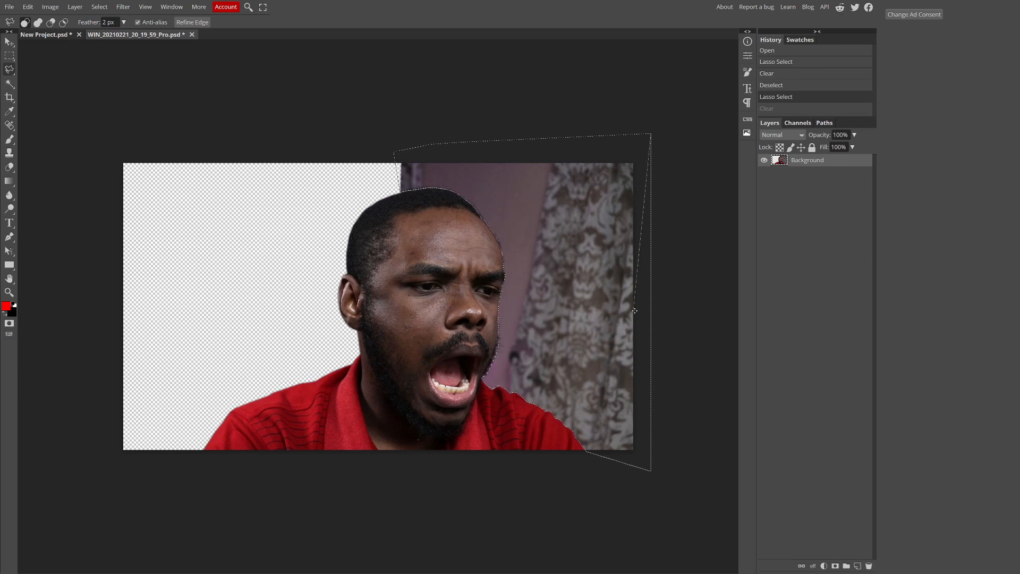
key("Delete")
key("ctrl+d")
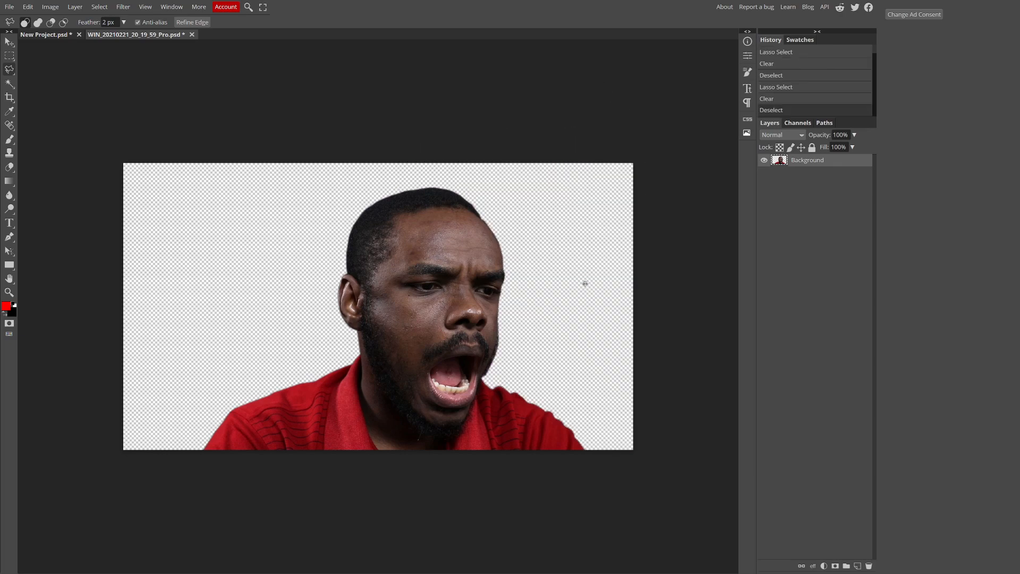
- Lasso the rough fringe along the right cheek and jaw down to the collar, clear it, and deselect
scroll(501, 349, "up", 10)
scroll(501, 350, "down", 1)
left_click(532, 219)
left_click(497, 211)
left_click(489, 222)
left_click(489, 255)
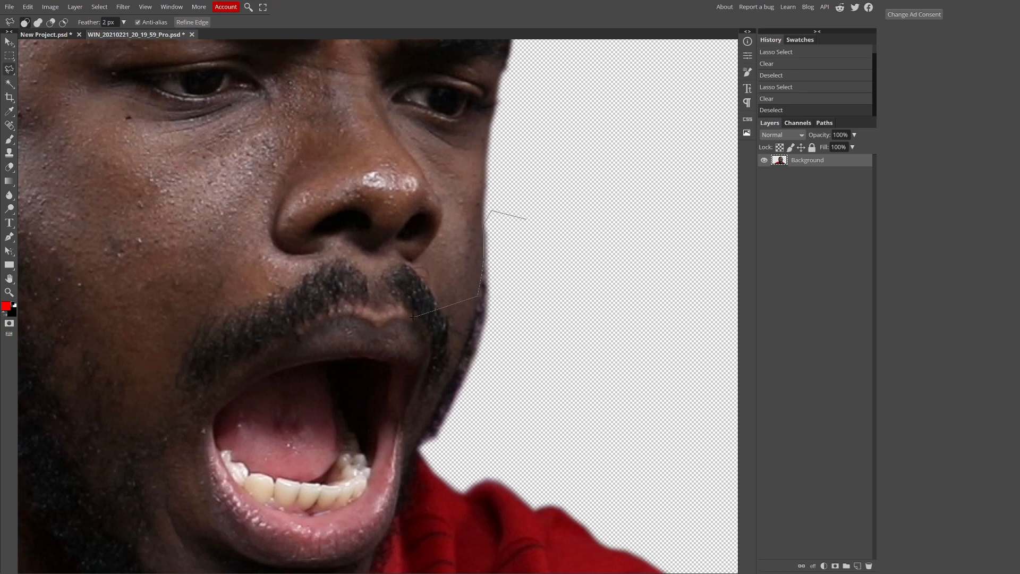
left_click(477, 314)
left_click(450, 384)
left_click(427, 420)
left_click(417, 449)
left_click(431, 466)
double_click(553, 383)
key("Delete")
key("ctrl+d")
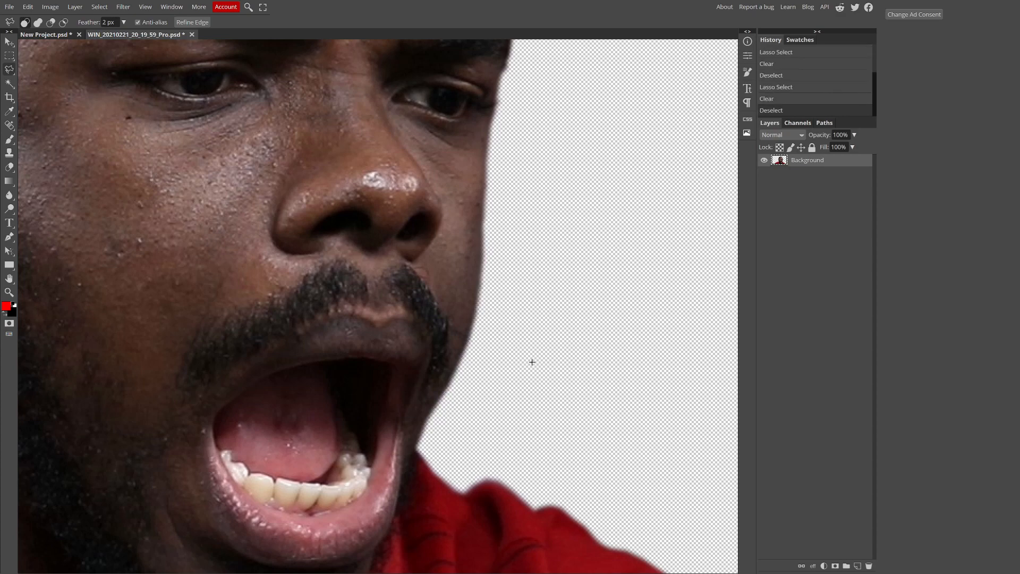
scroll(533, 357, "right", 2)
scroll(533, 326, "down", 5)
scroll(534, 326, "up", 3)
scroll(533, 326, "down", 3)
scroll(533, 326, "up", 3)
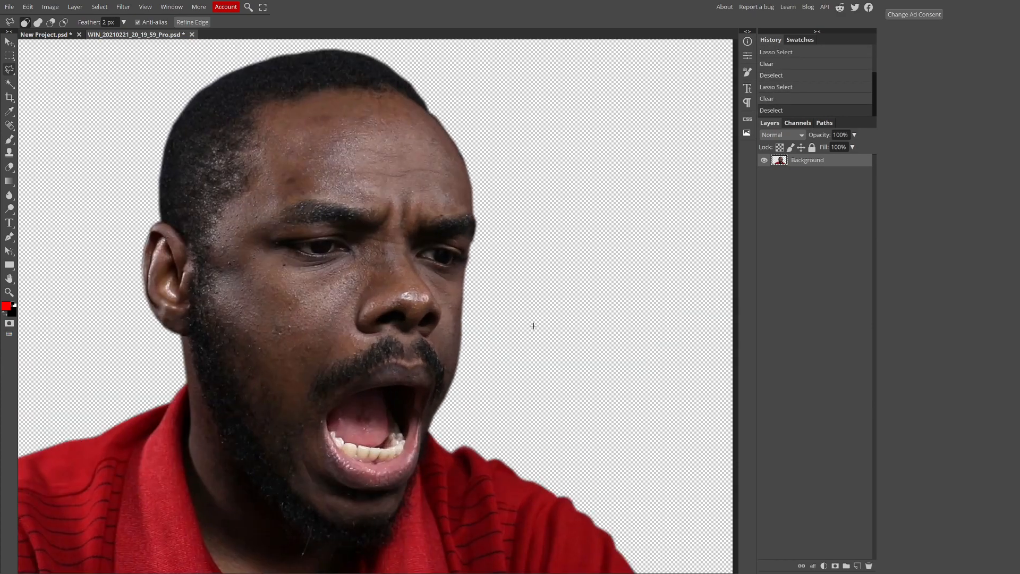
scroll(533, 326, "down", 3)
left_click(10, 42)
left_click_drag(33, 64, 34, 63)
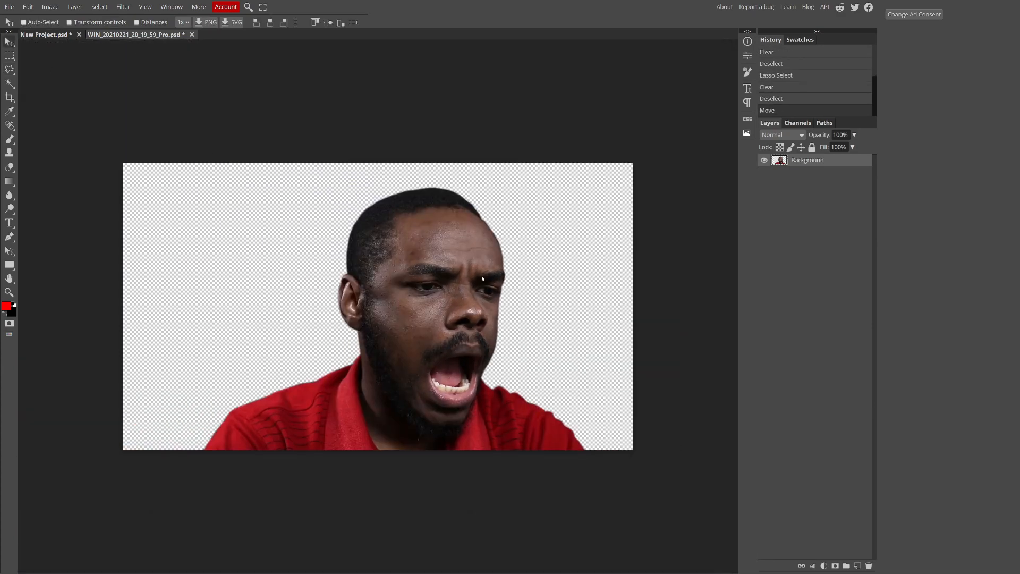
left_click(12, 198)
- Retouch the blemishes on the face with several Spot Healing Brush strokes
left_click(9, 126)
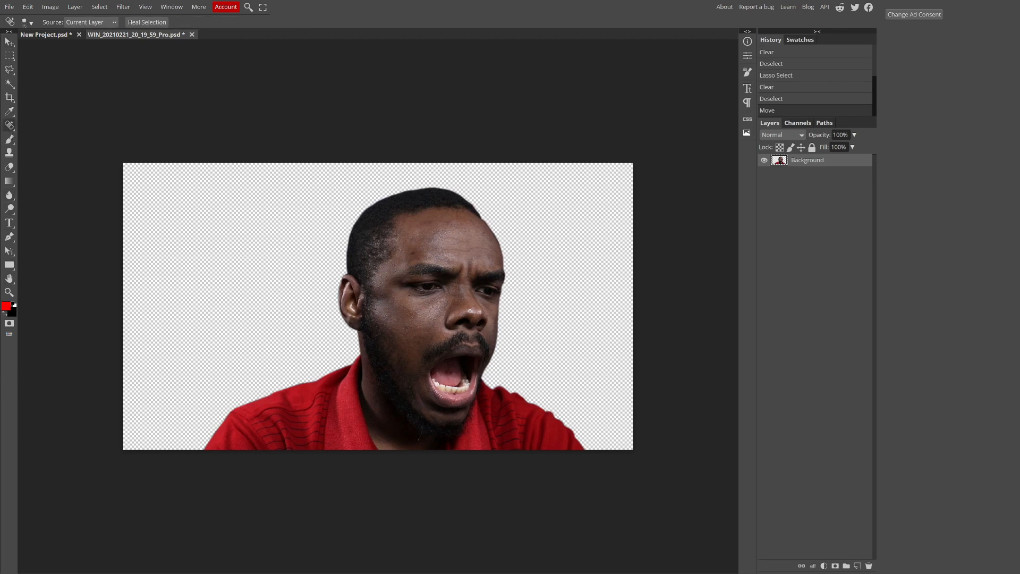
scroll(422, 371, "up", 5)
mouse_move(486, 290)
left_mouse_down()
mouse_move(338, 403)
mouse_move(367, 361)
left_mouse_up()
left_click_drag(254, 236, 311, 359)
left_click_drag(605, 158, 574, 207)
scroll(564, 206, "up", 4)
left_click_drag(385, 150, 369, 167)
left_click_drag(427, 179, 326, 226)
scroll(527, 210, "right", 4)
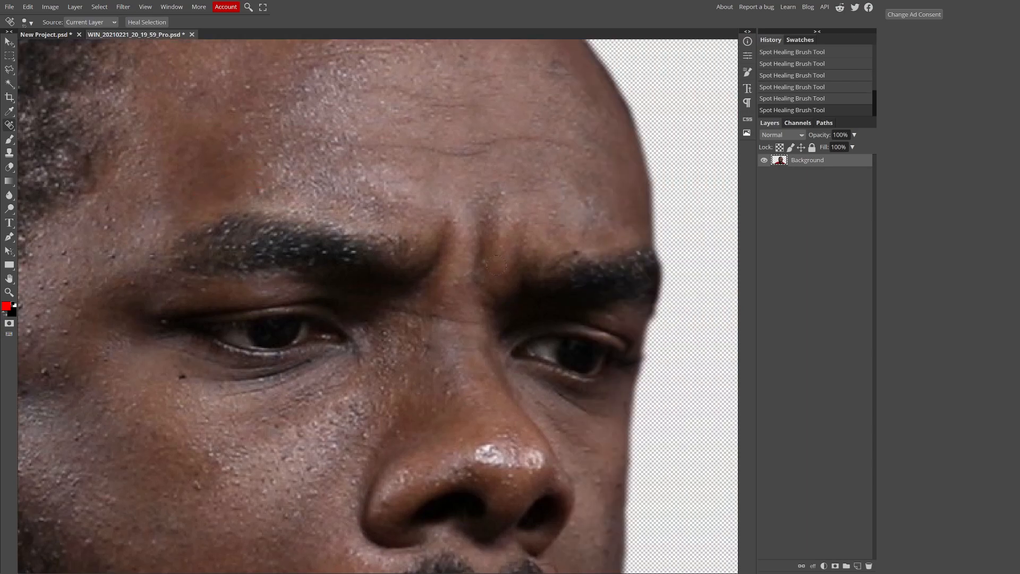
- Adjust the Spot Healing Brush settings and paint over the creases across the forehead
left_click(27, 23)
left_click(31, 100)
mouse_move(344, 151)
left_mouse_down()
mouse_move(466, 171)
mouse_move(568, 172)
left_mouse_up()
- Smooth the skin blemishes on the cheek with further Spot Healing Brush strokes
scroll(438, 259, "down", 7)
left_click_drag(319, 199, 239, 289)
left_click_drag(310, 234, 255, 305)
scroll(272, 212, "right", 3)
scroll(273, 170, "left", 7)
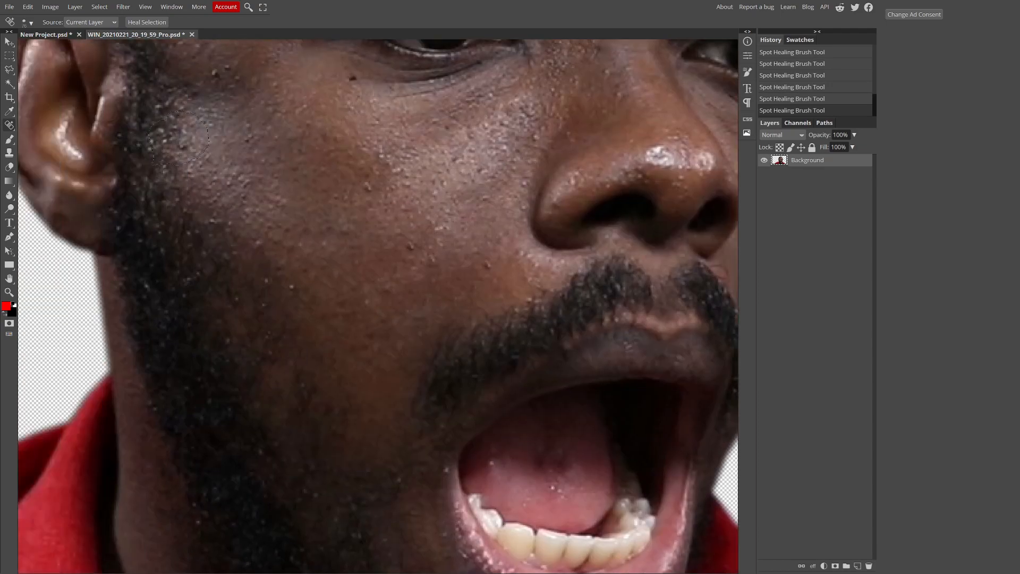
scroll(273, 155, "down", 3)
scroll(273, 156, "up", 3)
mouse_move(243, 227)
left_mouse_down()
mouse_move(246, 271)
mouse_move(256, 201)
left_mouse_up()
scroll(260, 208, "right", 2)
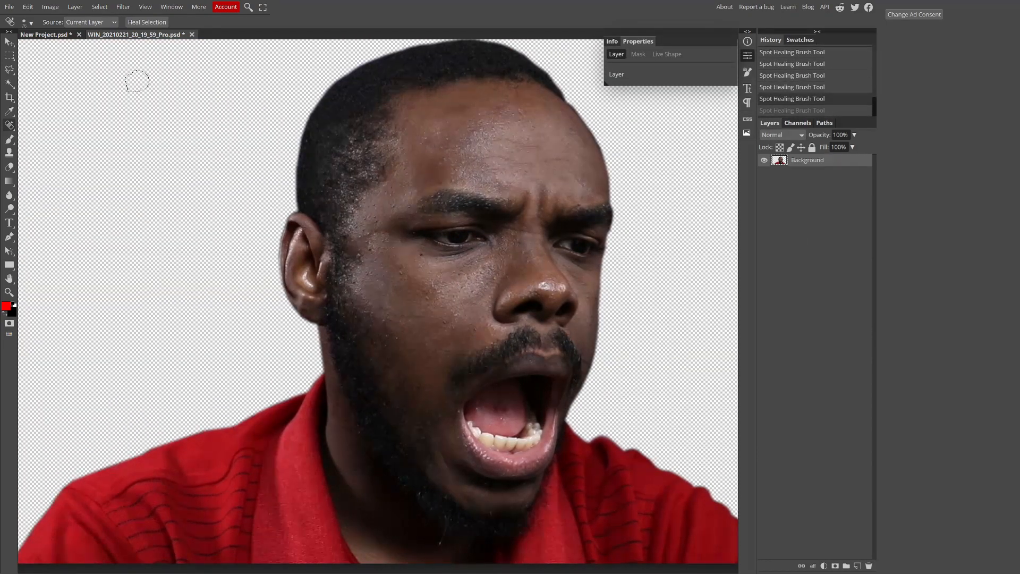
- Export the cut-out portrait as WIN_20210221_20_19_59_Pro.png, view the exported image, and close the viewer
left_click(9, 6)
mouse_move(58, 134)
left_click(91, 136)
left_click(353, 178)
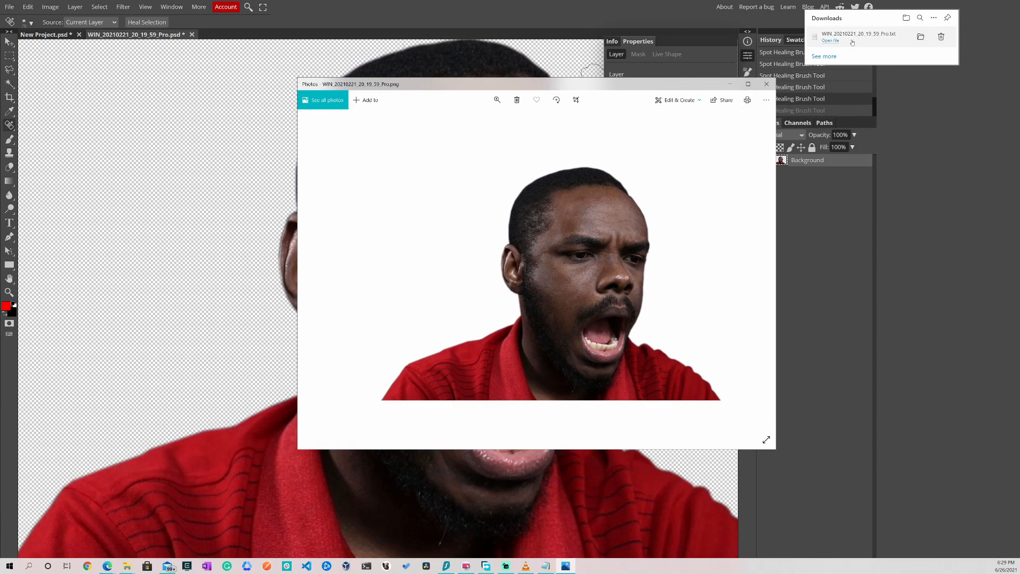
left_click(773, 88)
- Draw a rectangle shape about 2016 by 1222 px that covers the whole canvas
scroll(81, 86, "down", 3)
left_click(12, 266)
left_click_drag(121, 150, 656, 473)
- Change the rectangle's fill to solid black and move its layer below the portrait layer
left_click(72, 22)
left_click(117, 59)
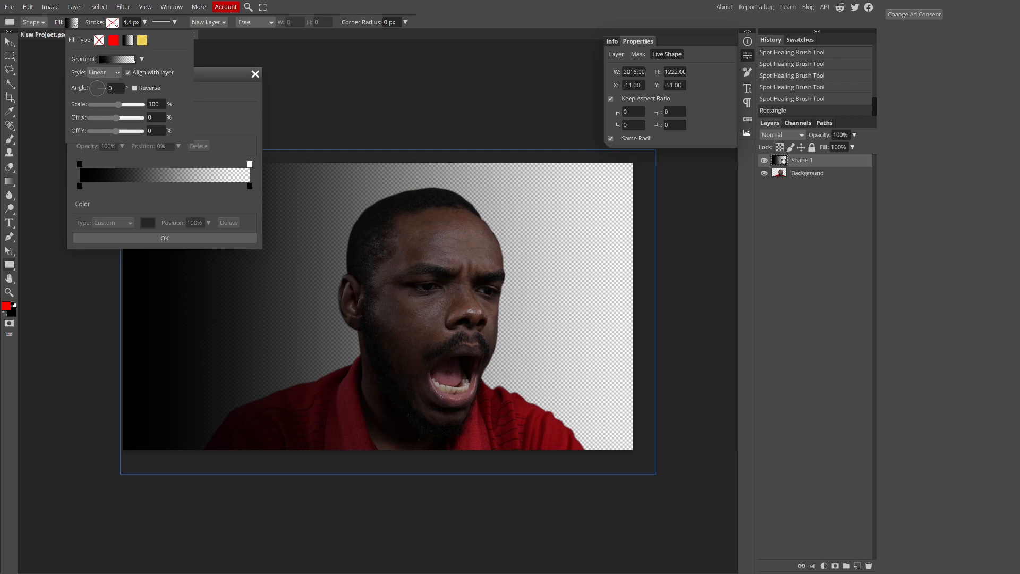
left_click(113, 40)
left_click(134, 72)
left_click_drag(801, 160, 798, 196)
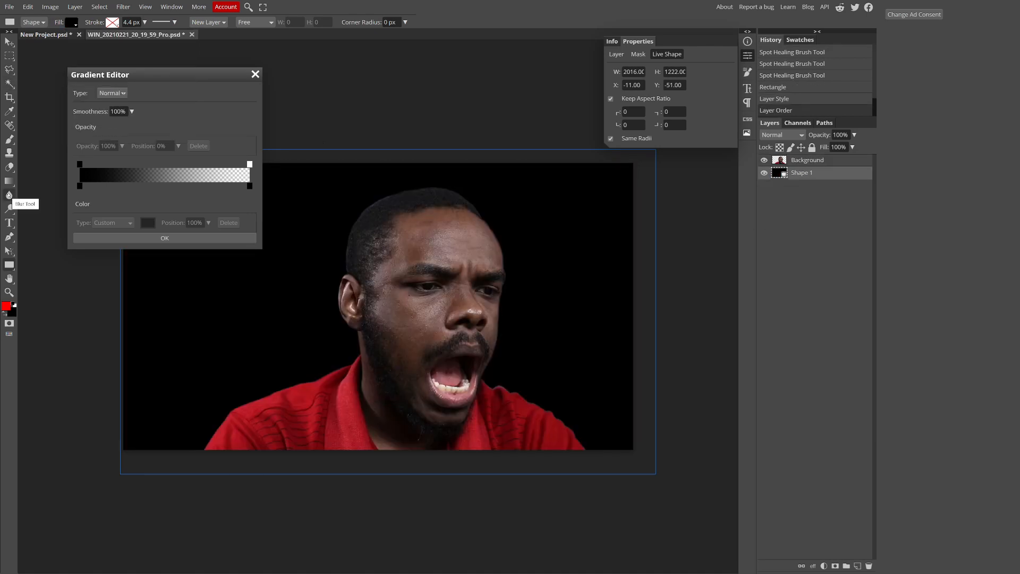
- Lasso-select the fringe along the back of the head above the ear and delete it from the portrait layer
left_click(9, 42)
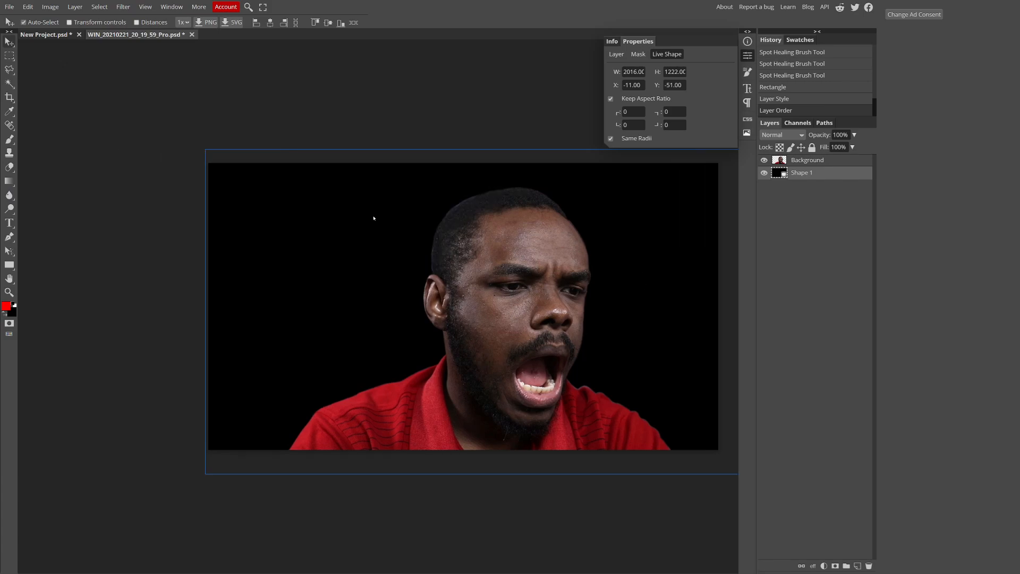
scroll(376, 234, "up", 5)
scroll(367, 239, "up", 2)
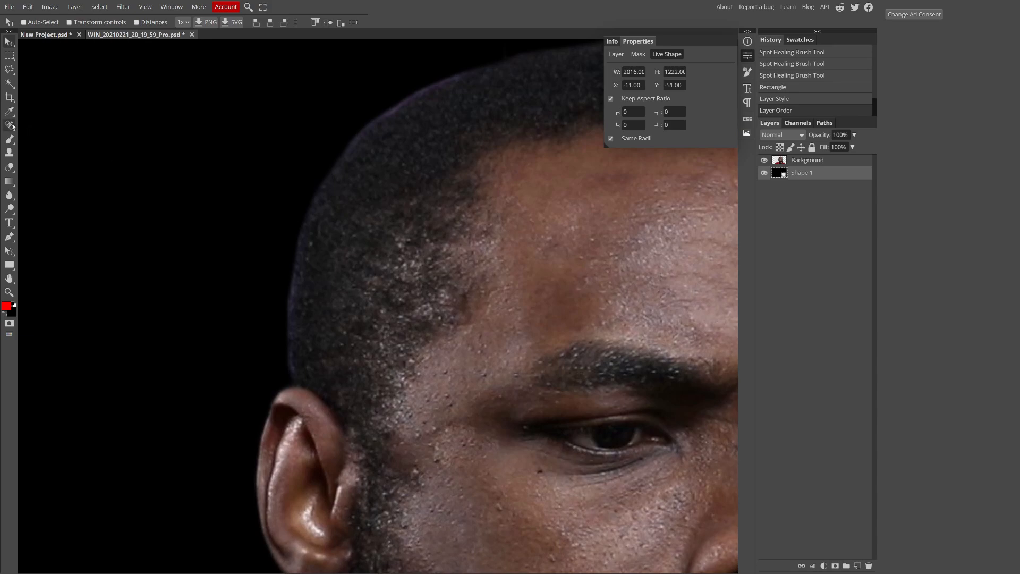
left_click(9, 69)
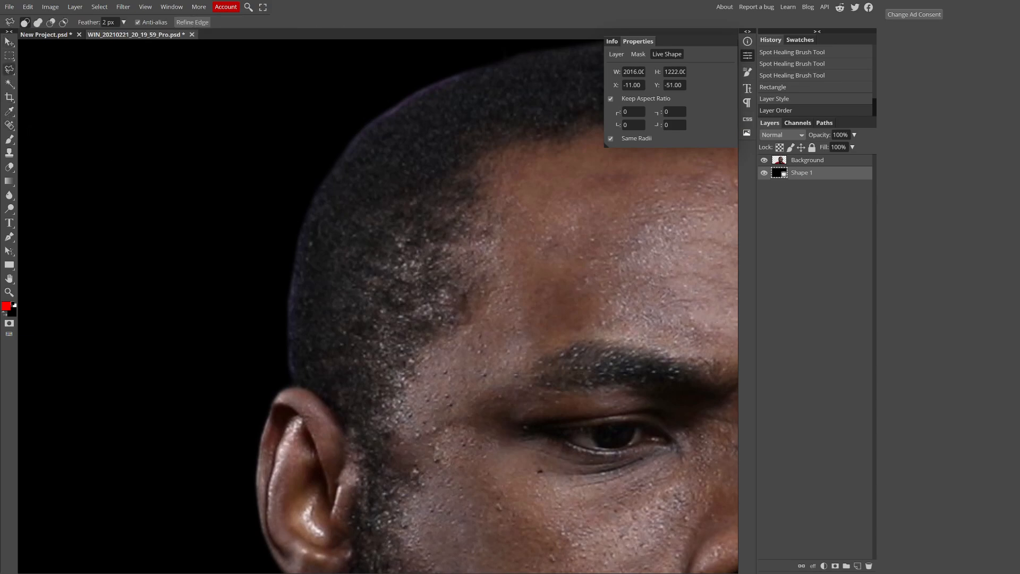
left_click(483, 64)
left_click(423, 91)
left_click(361, 136)
left_click(328, 173)
left_click(291, 381)
left_click(237, 349)
double_click(274, 99)
key("Delete")
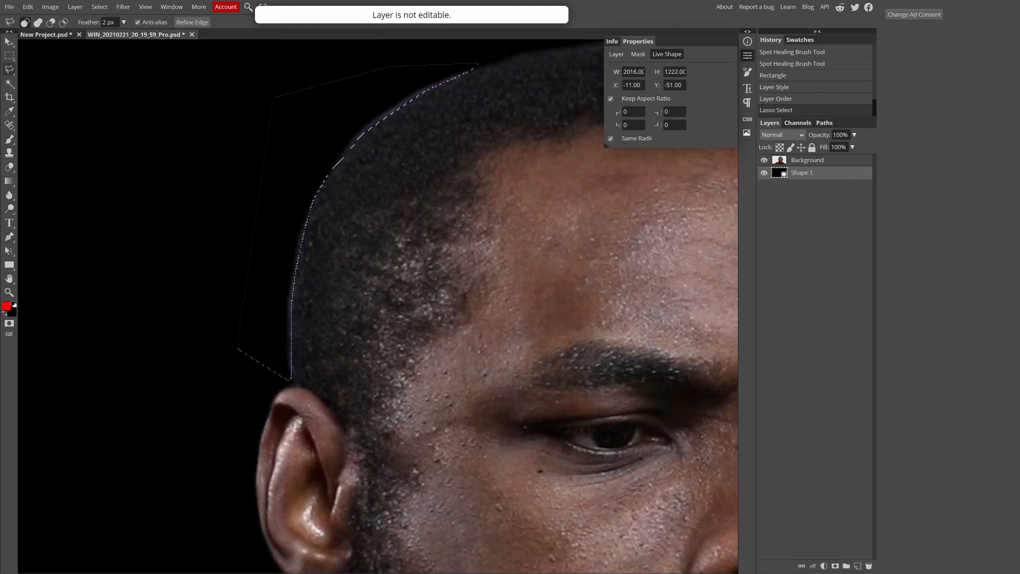
left_click(807, 161)
key("Delete")
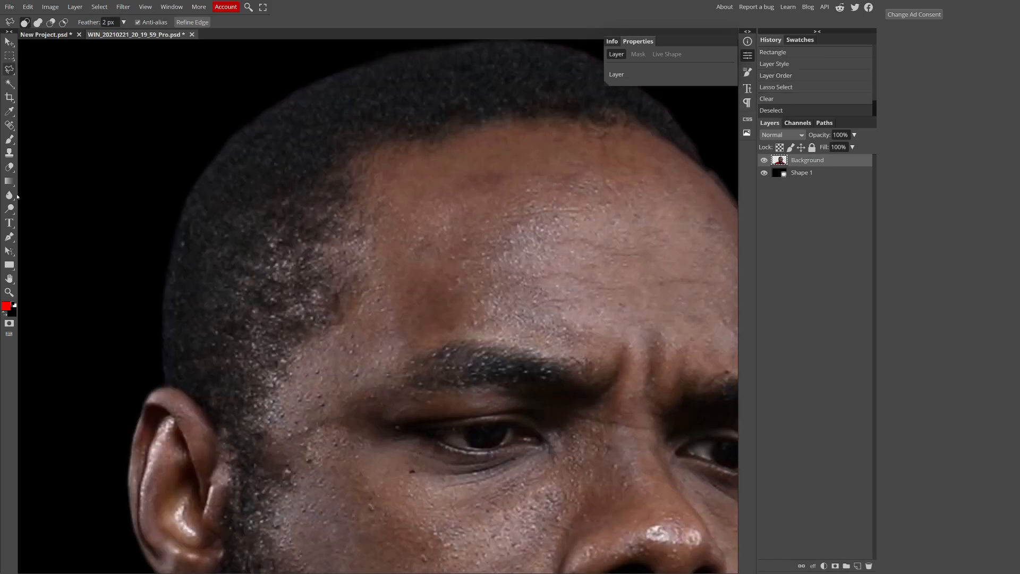
- Soften the cut-out's hair edge along the back of the head with a Blur Tool stroke
left_click(9, 195)
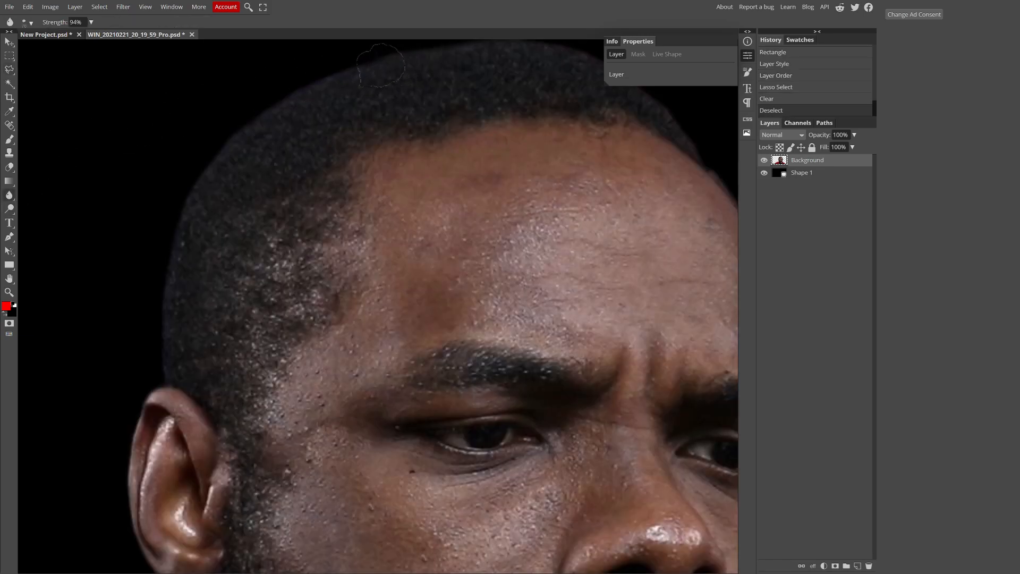
mouse_move(197, 193)
left_mouse_down()
mouse_move(182, 227)
mouse_move(169, 372)
left_mouse_up()
scroll(181, 206, "down", 1)
scroll(181, 207, "right", 2)
scroll(181, 206, "left", 2)
scroll(181, 206, "up", 1)
scroll(181, 207, "down", 5)
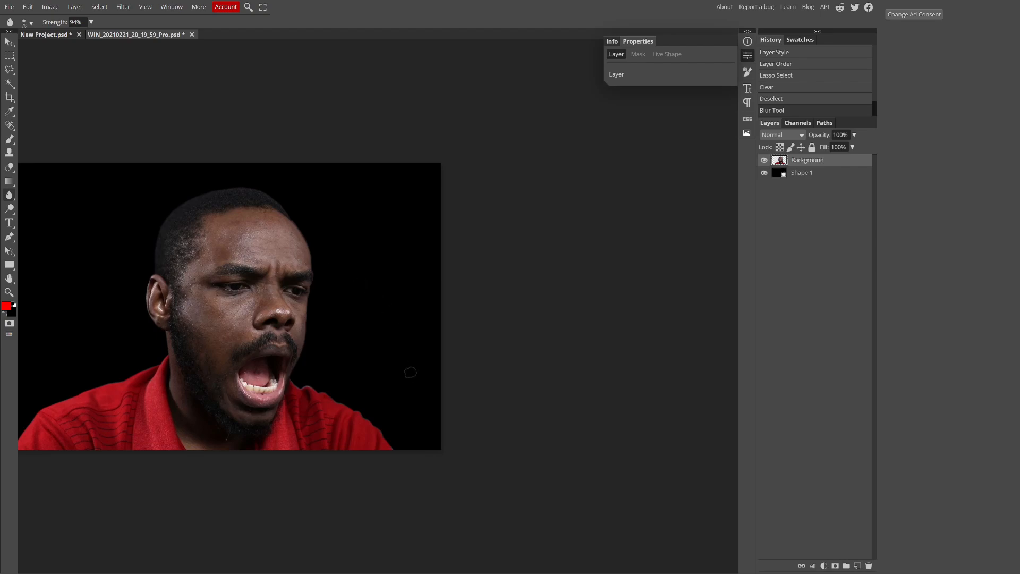
scroll(158, 407, "left", 3)
scroll(158, 406, "right", 3)
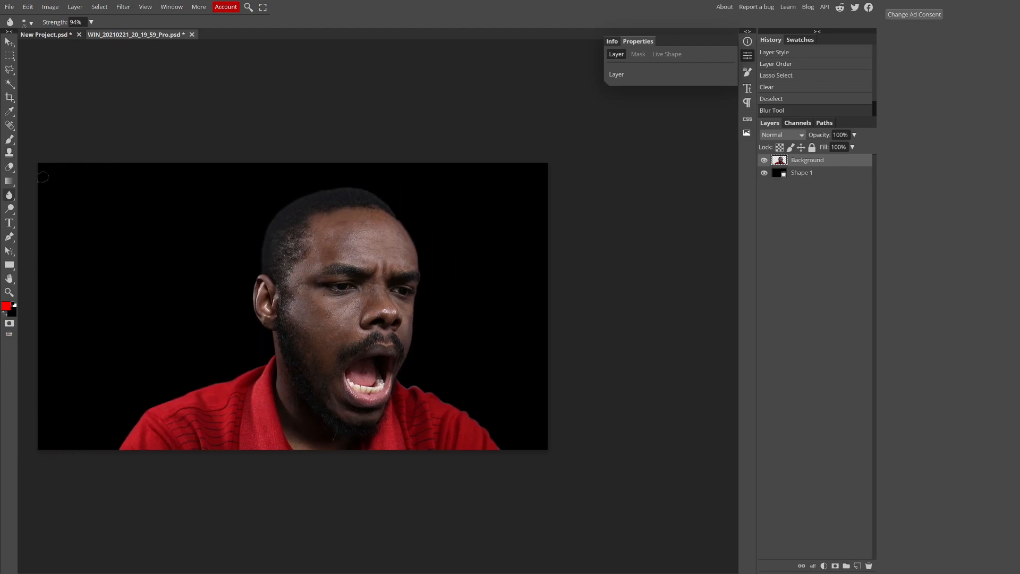
- Try white, red, magenta and yellow fills on the backdrop rectangle, Shape 1
left_click(813, 173)
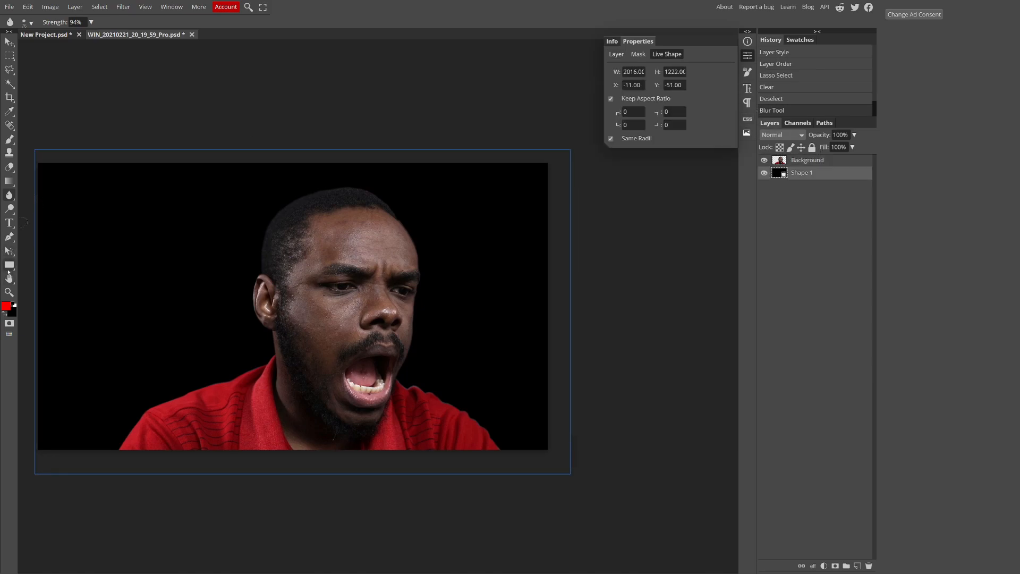
left_click(9, 265)
left_click(71, 23)
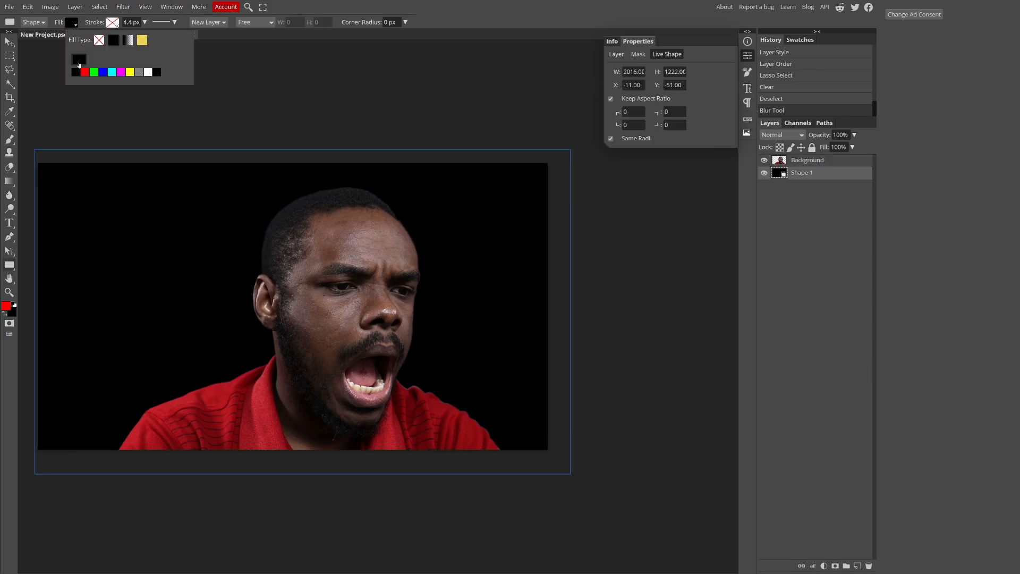
left_click(149, 73)
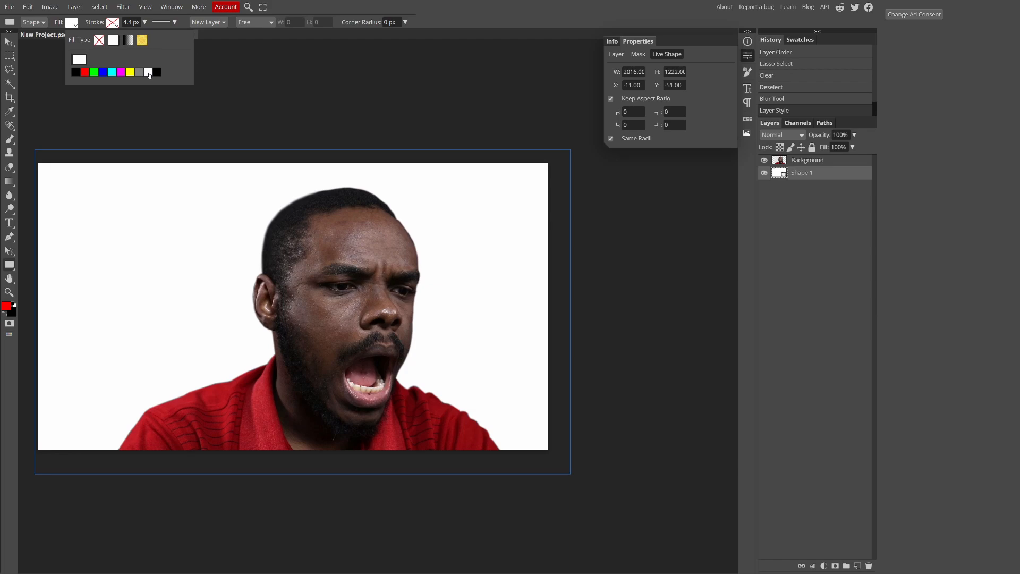
left_click(85, 74)
left_click(121, 73)
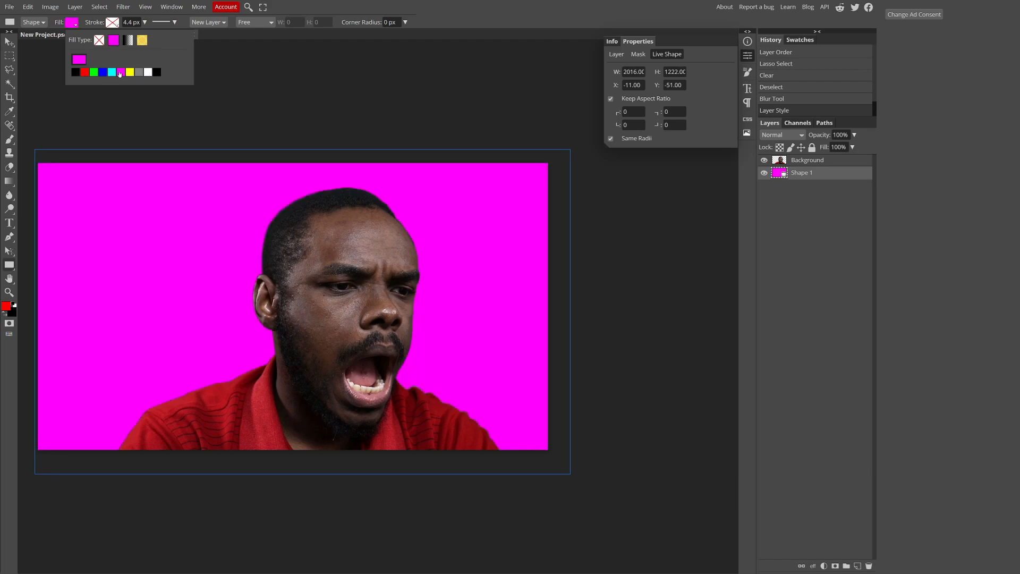
left_click(129, 72)
- Delete the backdrop rectangle layer so only the portrait layer is left
key("v")
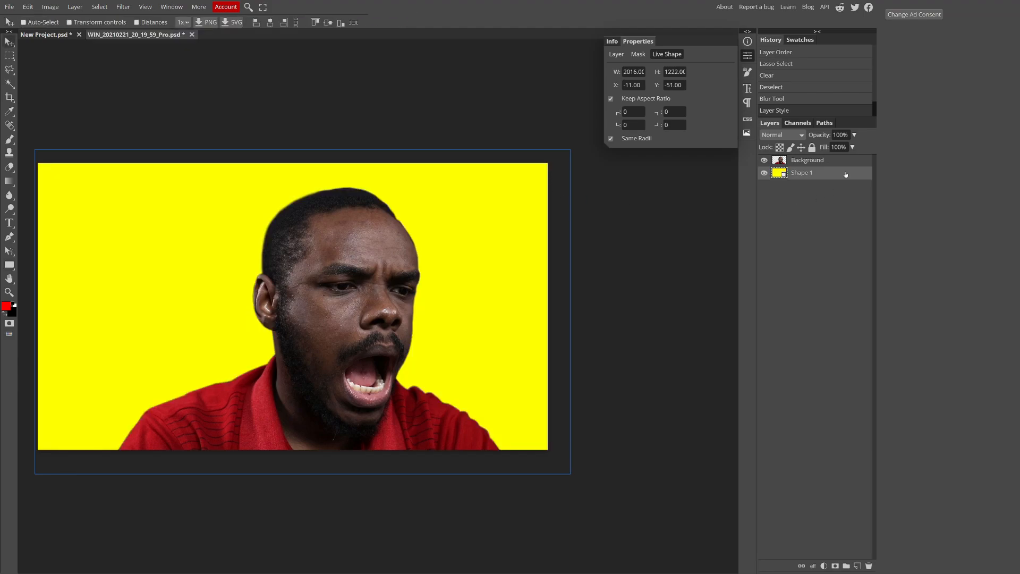
key("Delete")
key("ctrl")
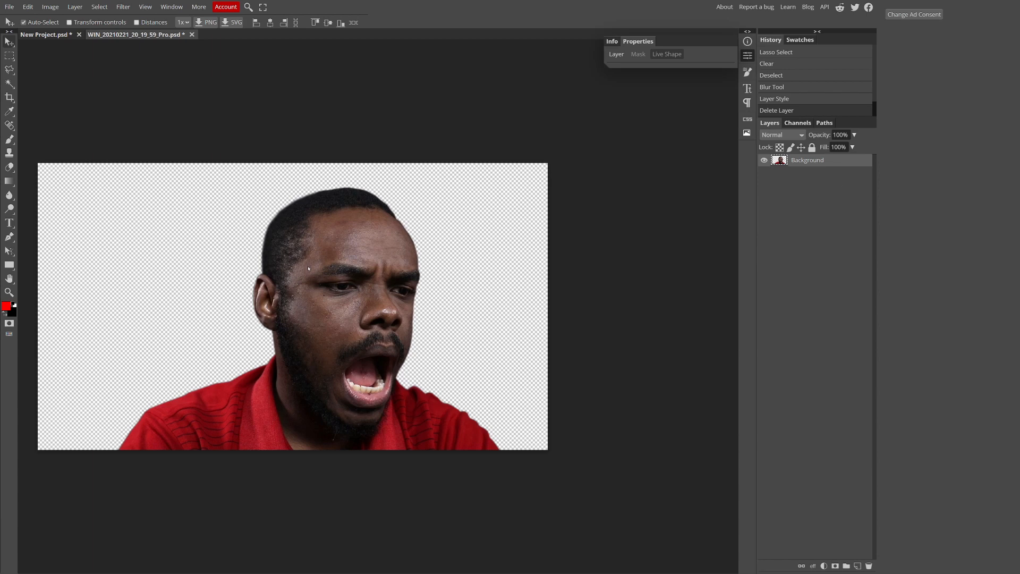
- Export the transparent portrait as a 1920 by 1080 px PNG at 100% quality
left_click(9, 6)
mouse_move(32, 134)
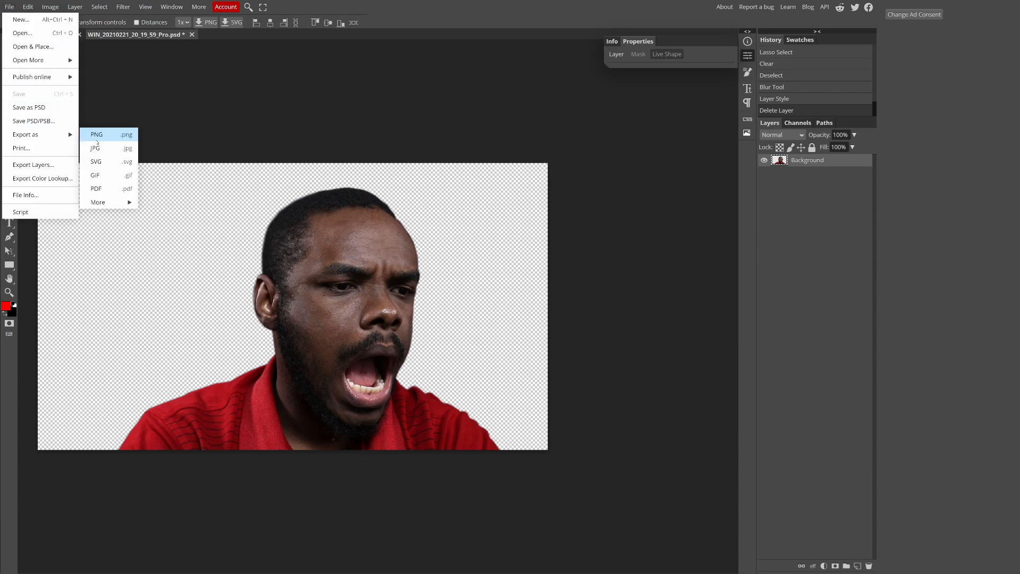
left_click(96, 136)
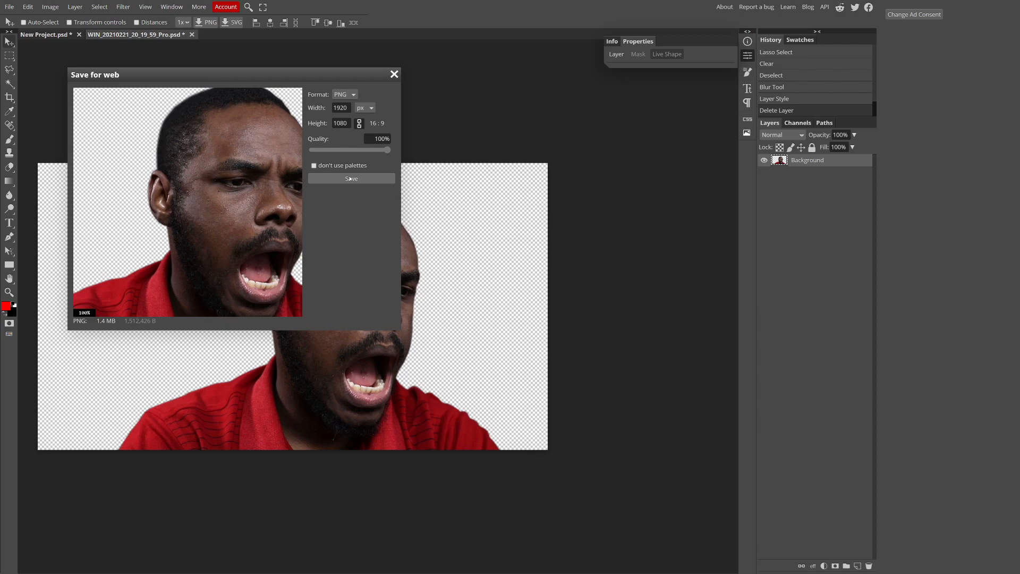
left_click(351, 178)
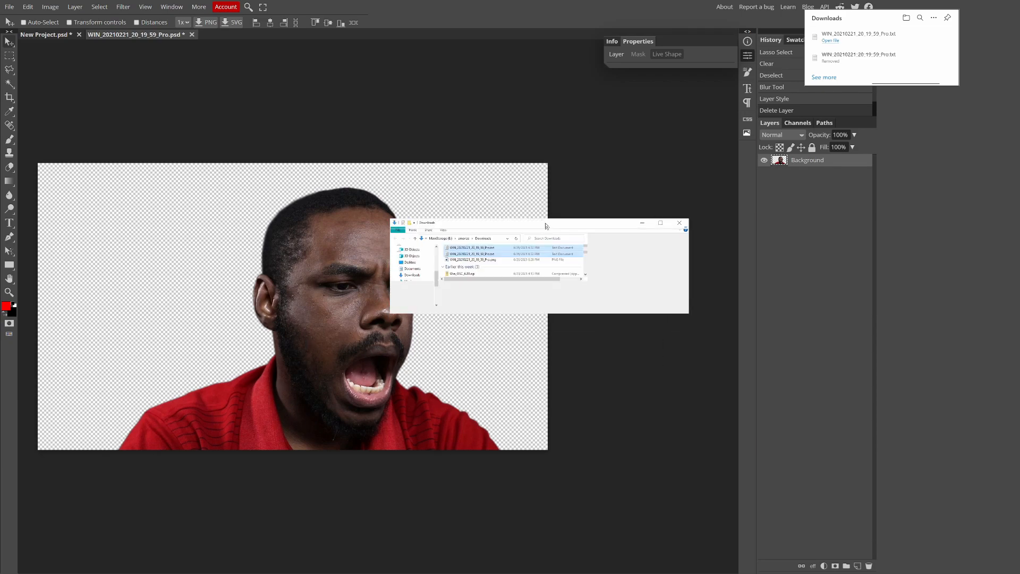
- Delete the old PNG in the Downloads folder and rename the new .txt export as WIN_20210221_20_19_59_Pro.png
left_click(548, 273)
left_click(547, 274)
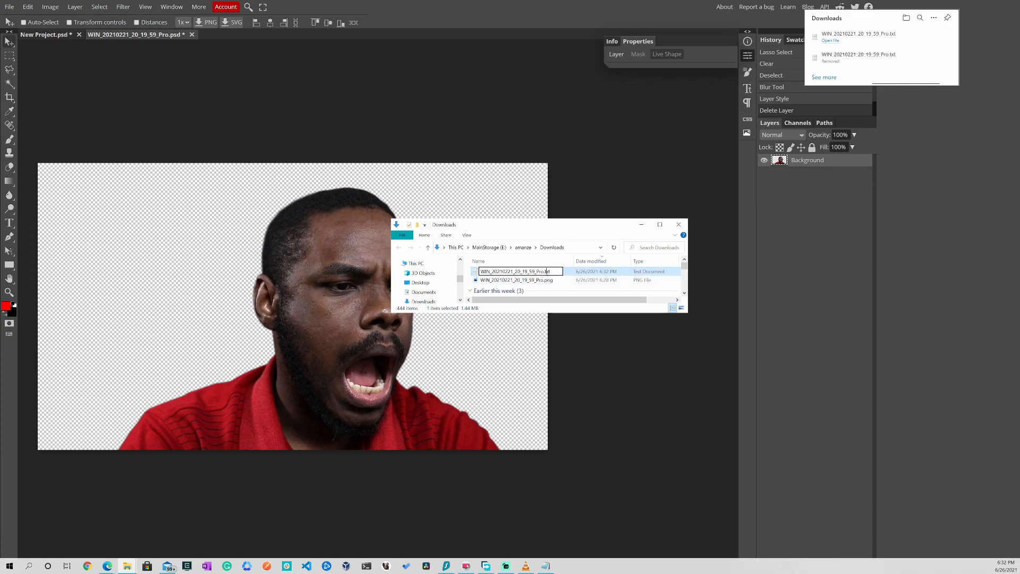
left_click(549, 281)
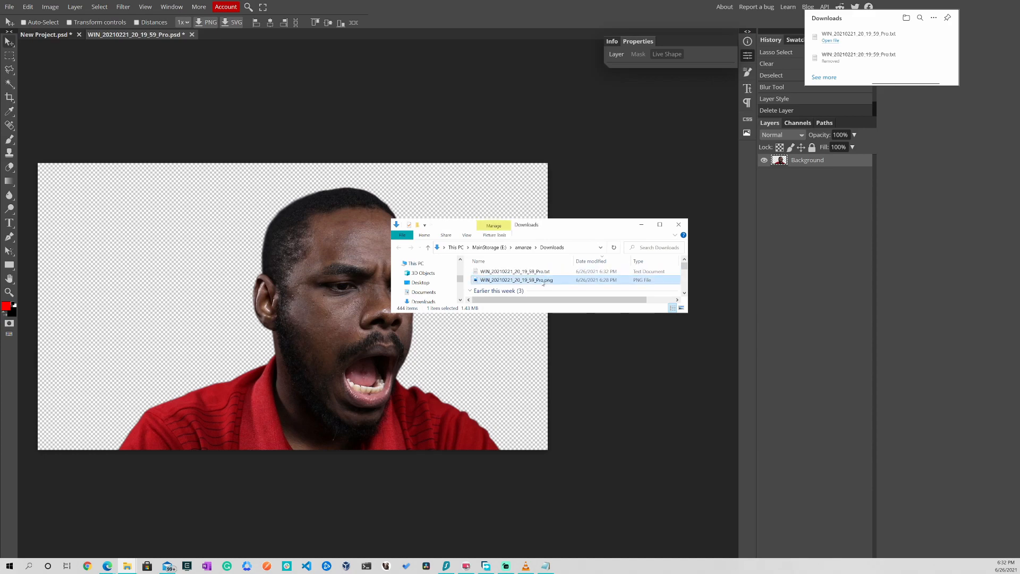
key("Delete")
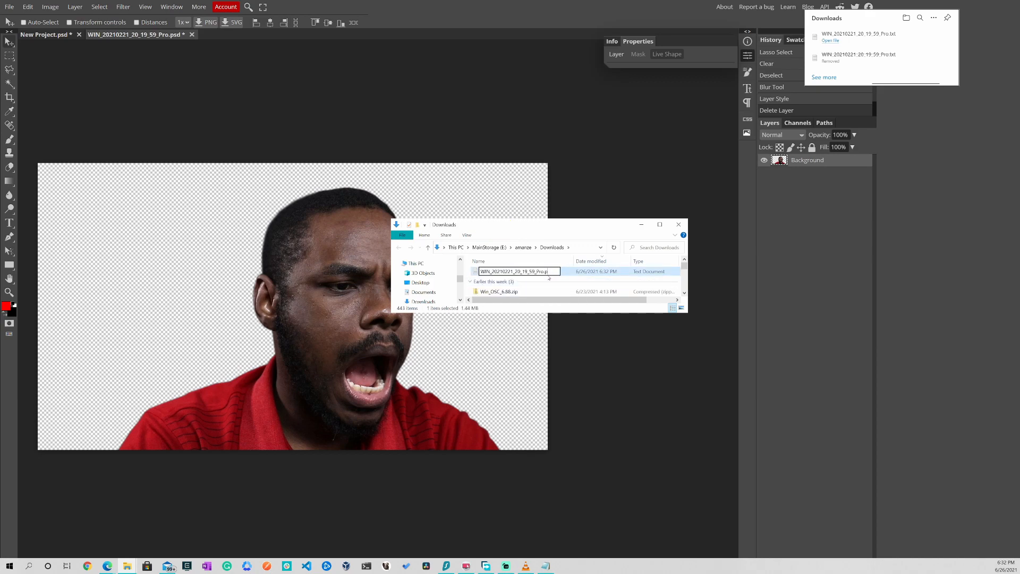
type("ng")
key("Return")
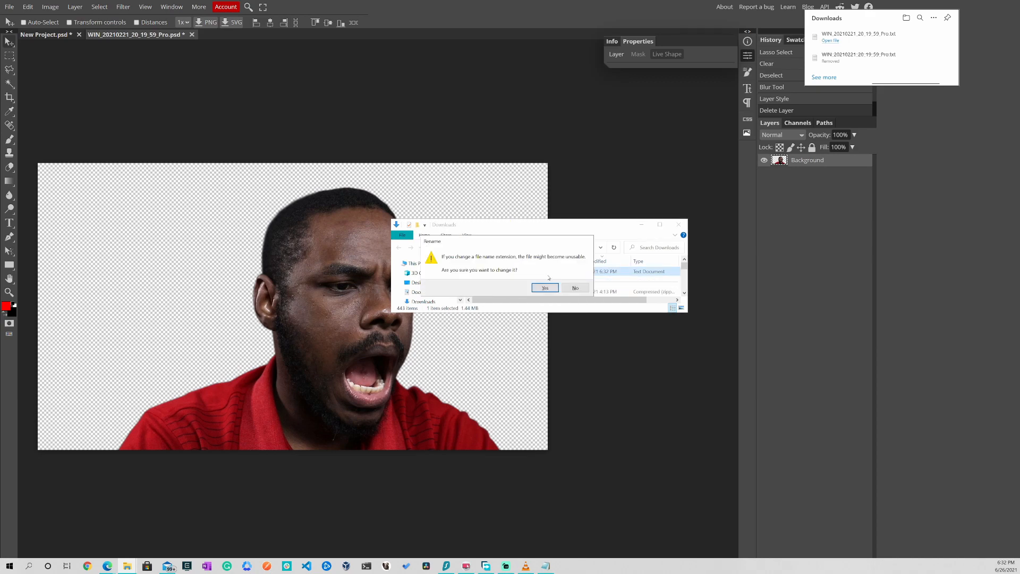
left_click(546, 287)
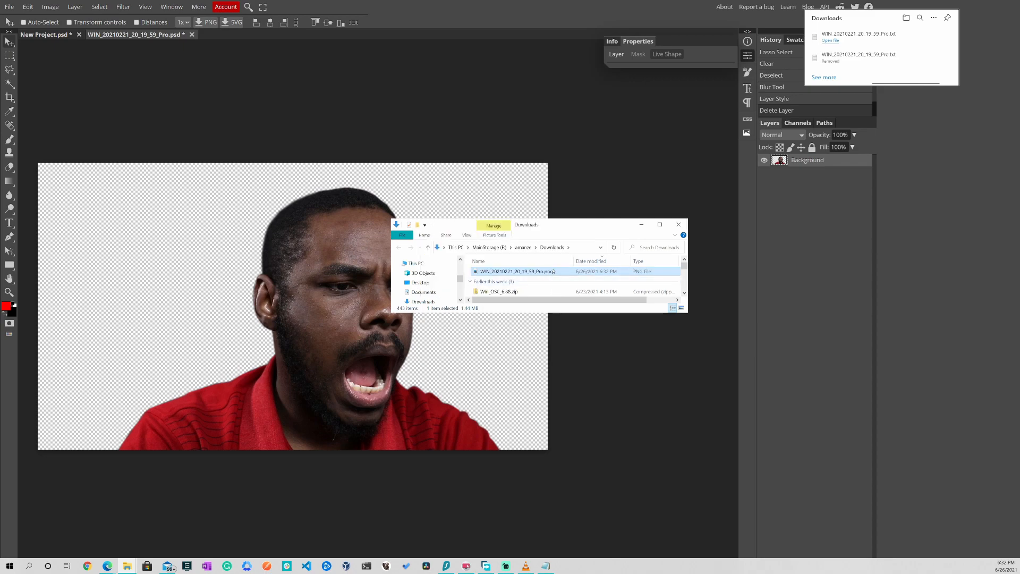
- View the renamed PNG in the photo viewer, and close the viewer and the Downloads folder
double_click(553, 270)
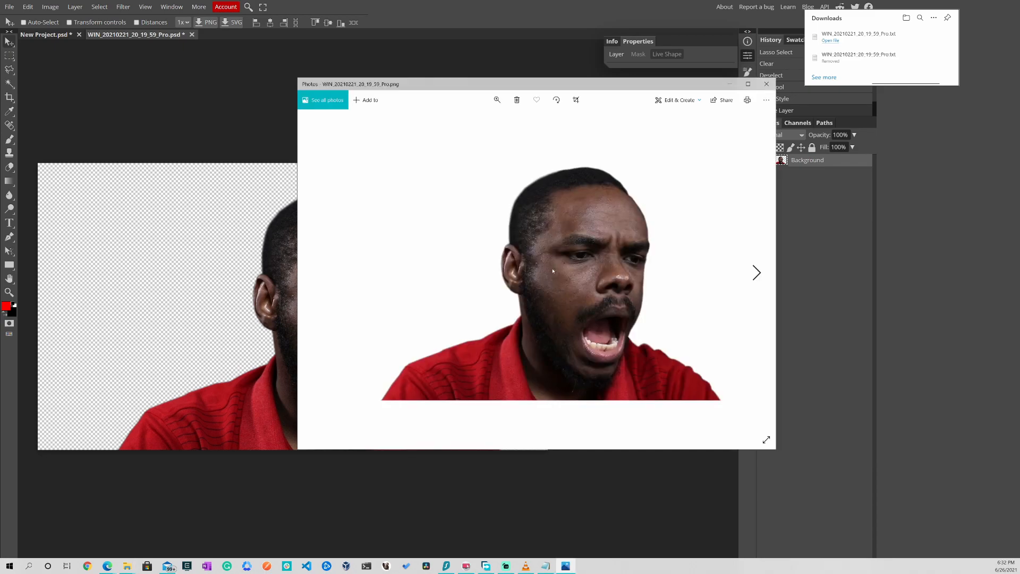
left_click(766, 84)
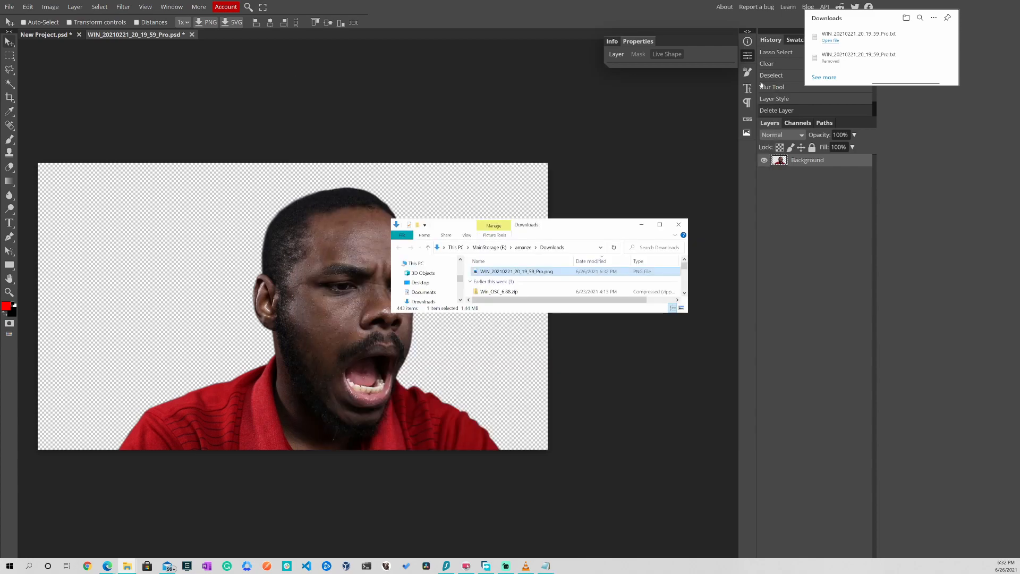
left_click(678, 225)
- Duplicate the cut-out portrait layer into New Project.psd and switch to that document
right_click(800, 164)
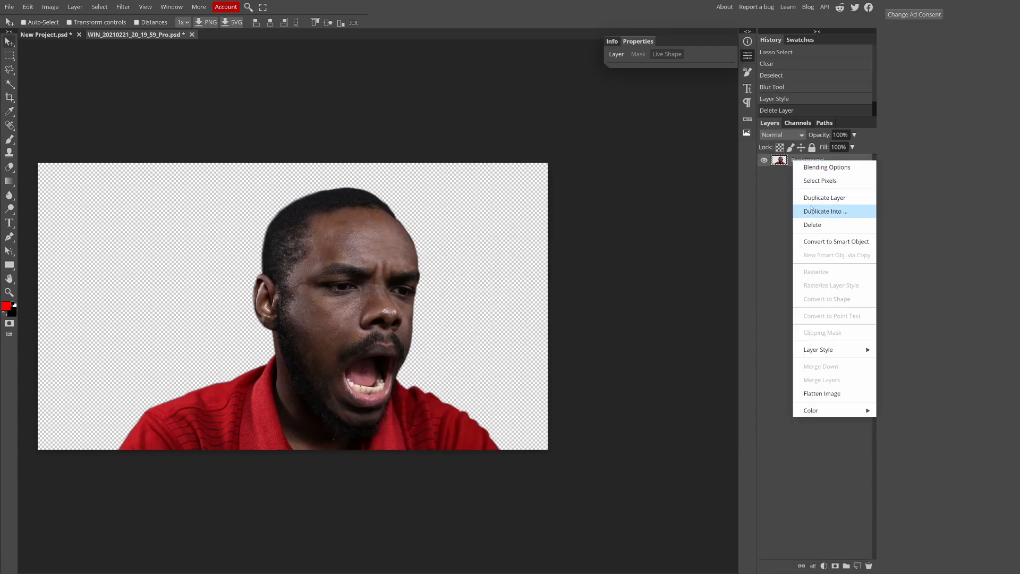
left_click(813, 211)
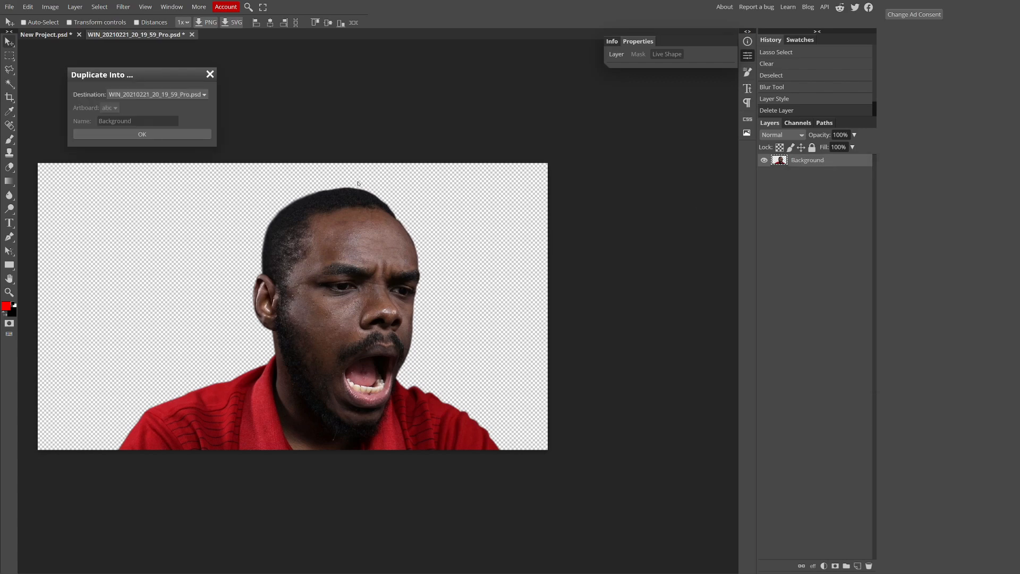
left_click(114, 96)
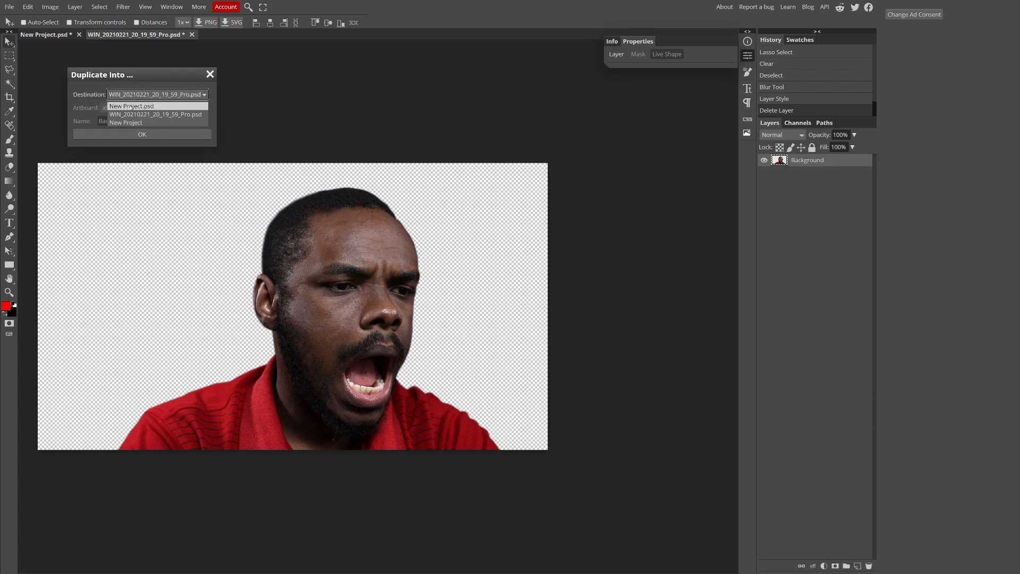
left_click(132, 107)
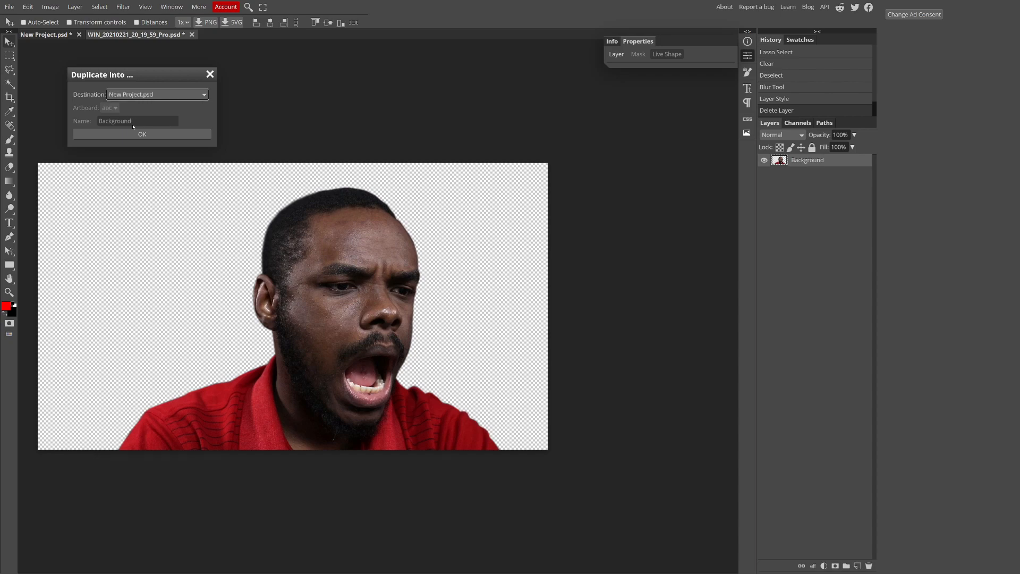
left_click(138, 134)
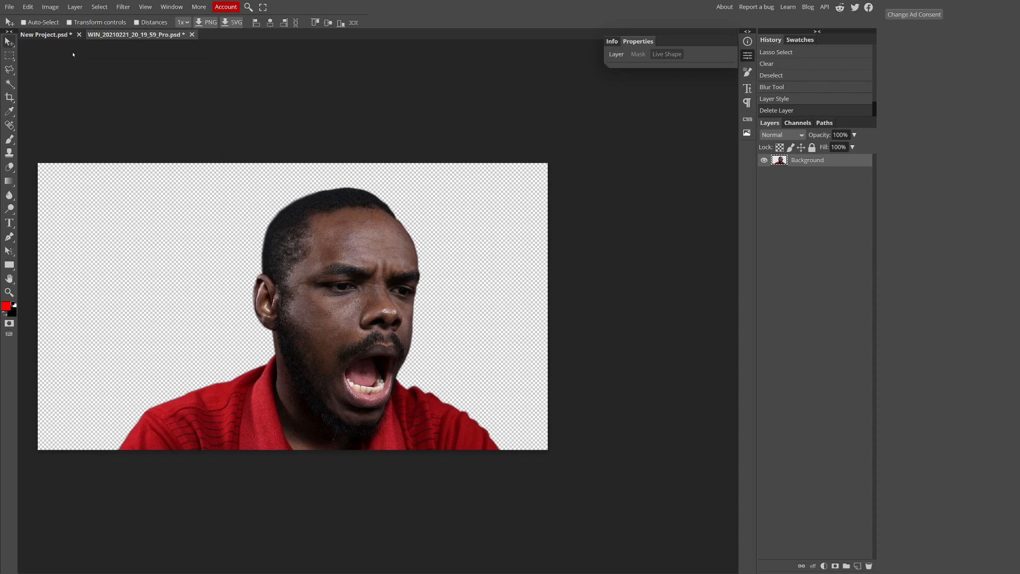
left_click(59, 35)
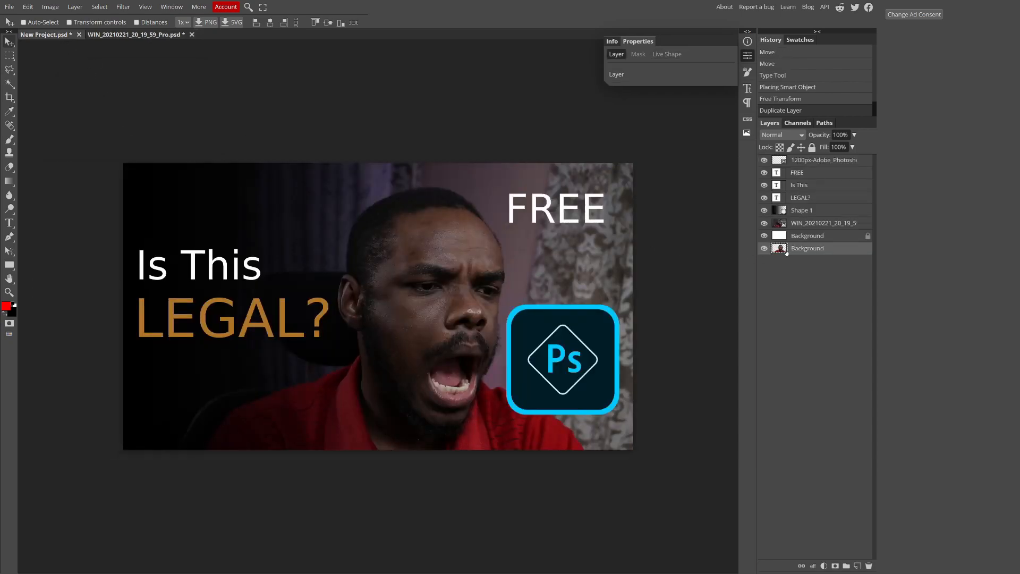
- Hide the original photo layer and move the cut-out portrait above the locked white Background layer
left_click(764, 223)
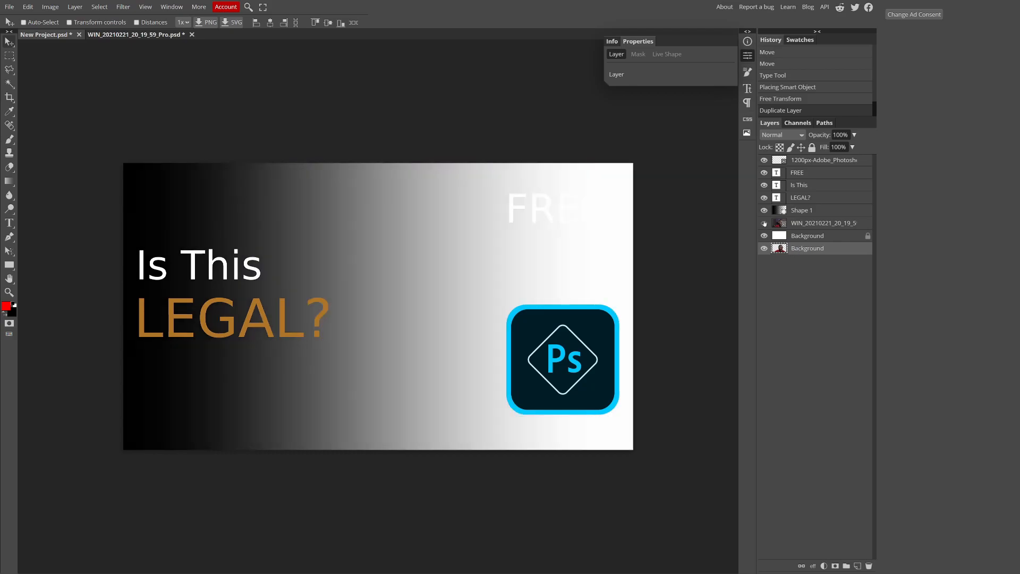
left_click_drag(794, 250, 793, 235)
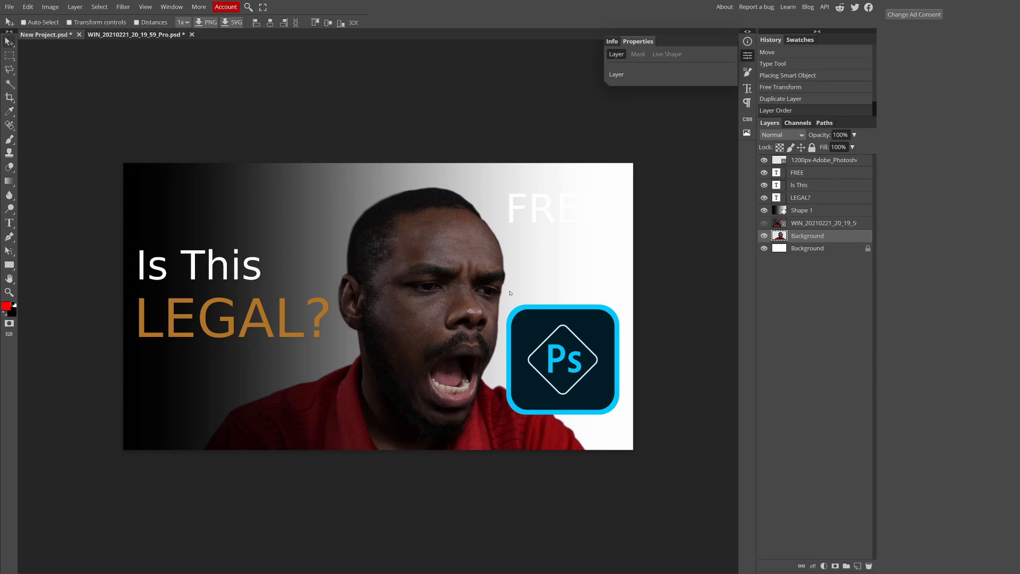
- Undo the last free transform and move the cut-out portrait left, behind the title text, with Free Transform
key("ctrl+z")
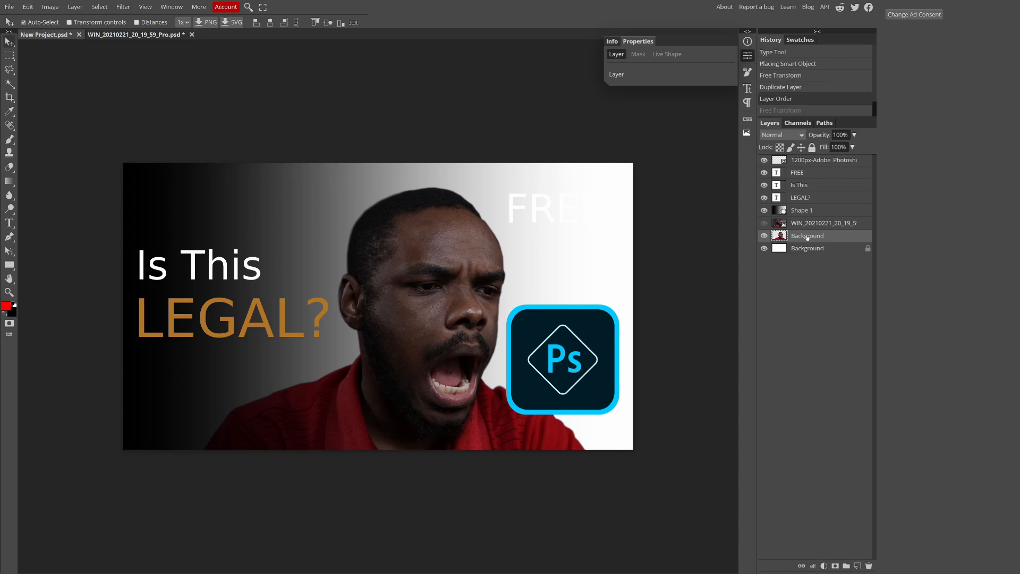
key("ctrl+t")
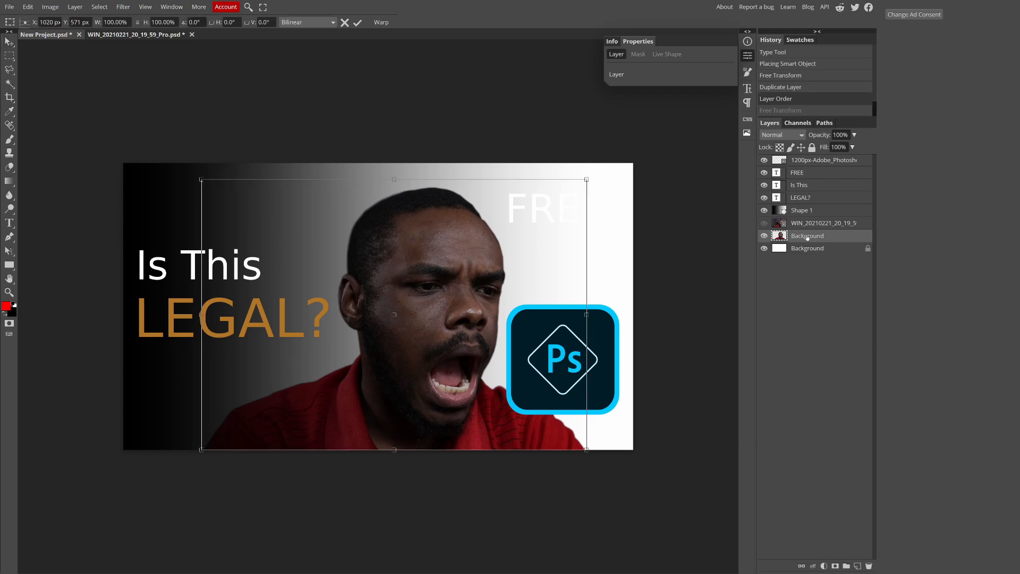
left_click_drag(459, 393, 335, 398)
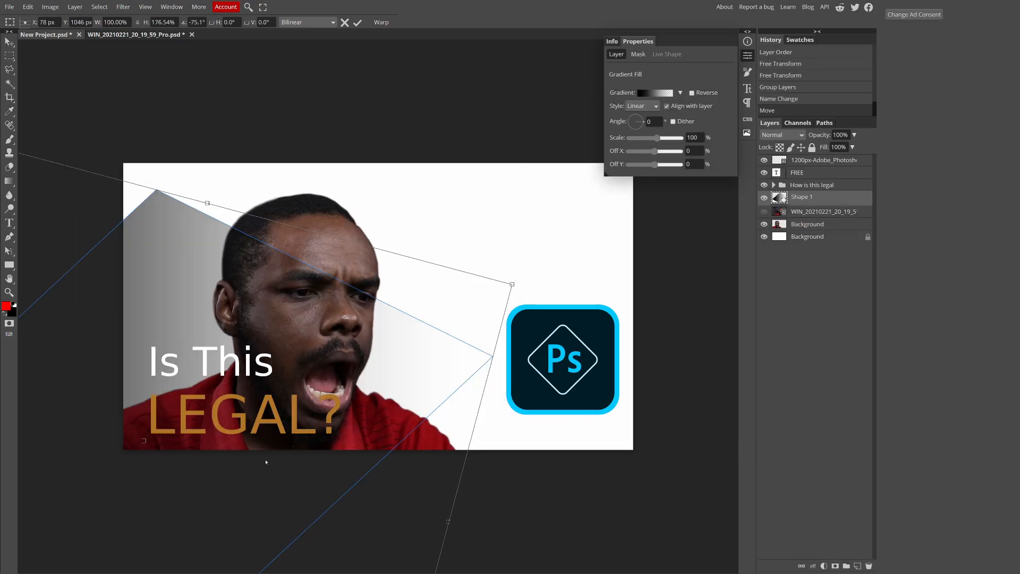
- Apply the pending transform and delete the old gradient shape layer
key("Return")
key("Delete")
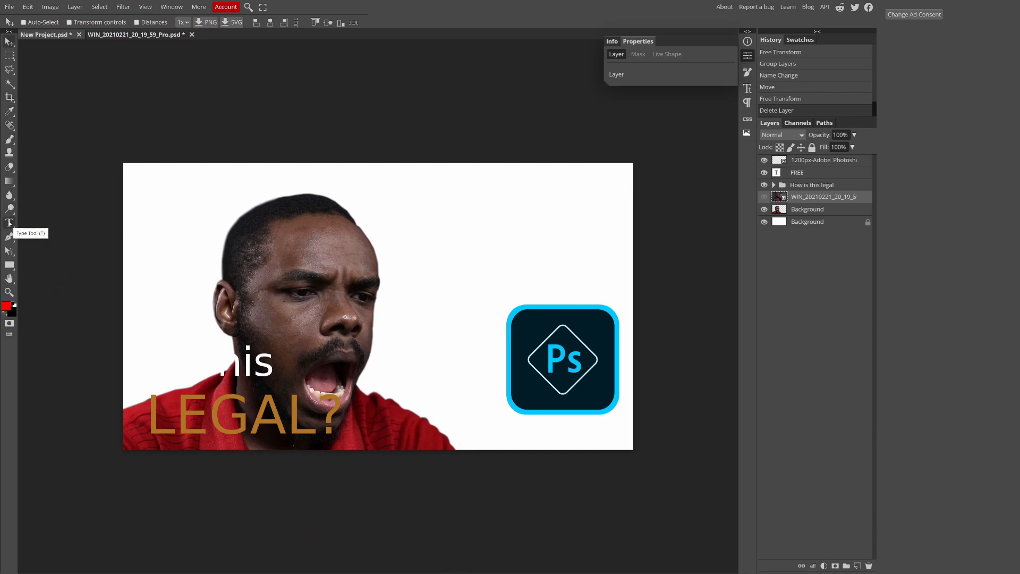
- Draw a rectangle about 2066 × 693 px across the lower half of the canvas, directly above the white Background layer
left_click(9, 181)
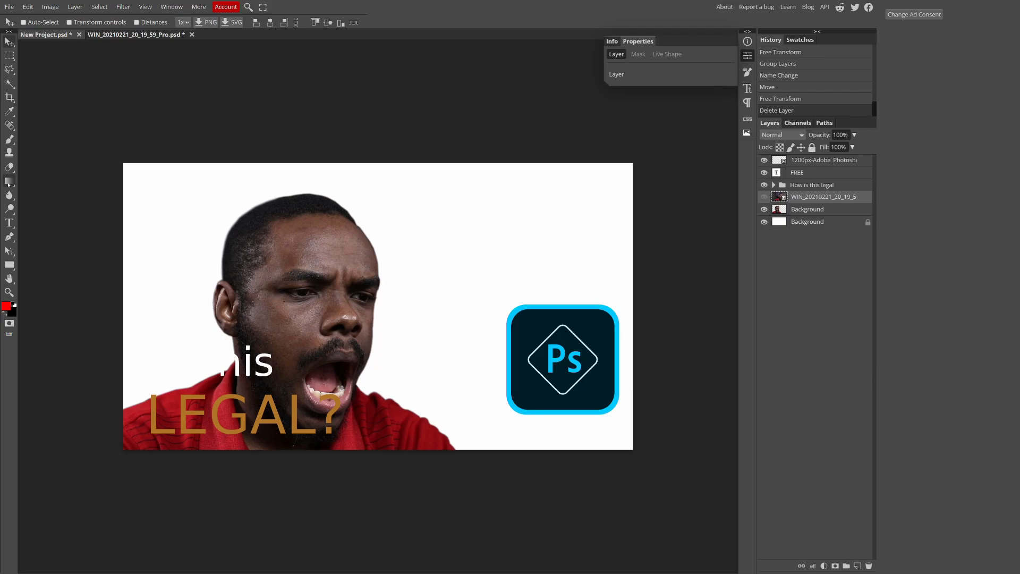
left_click(110, 348)
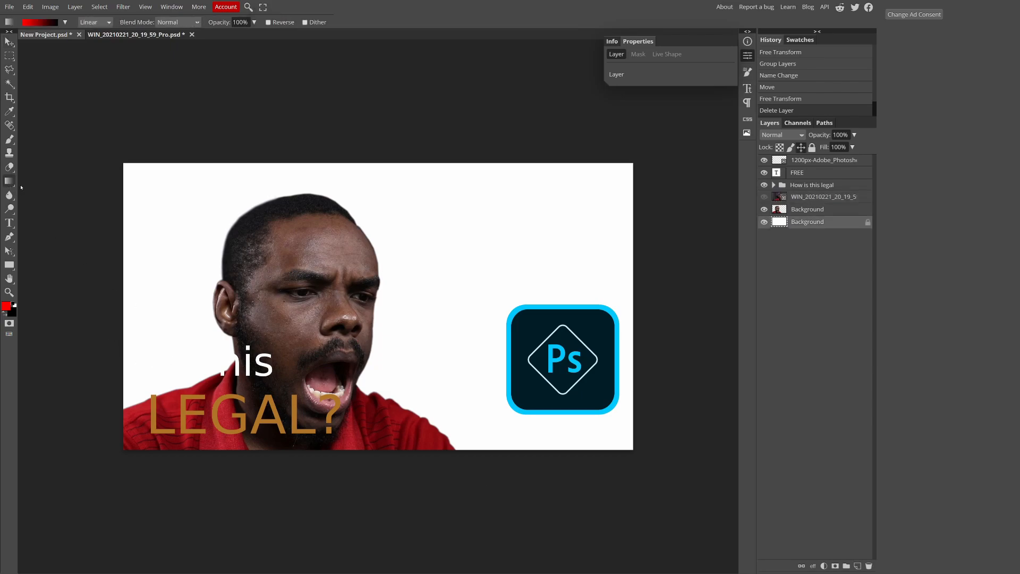
left_click(10, 265)
left_click_drag(103, 321, 651, 506)
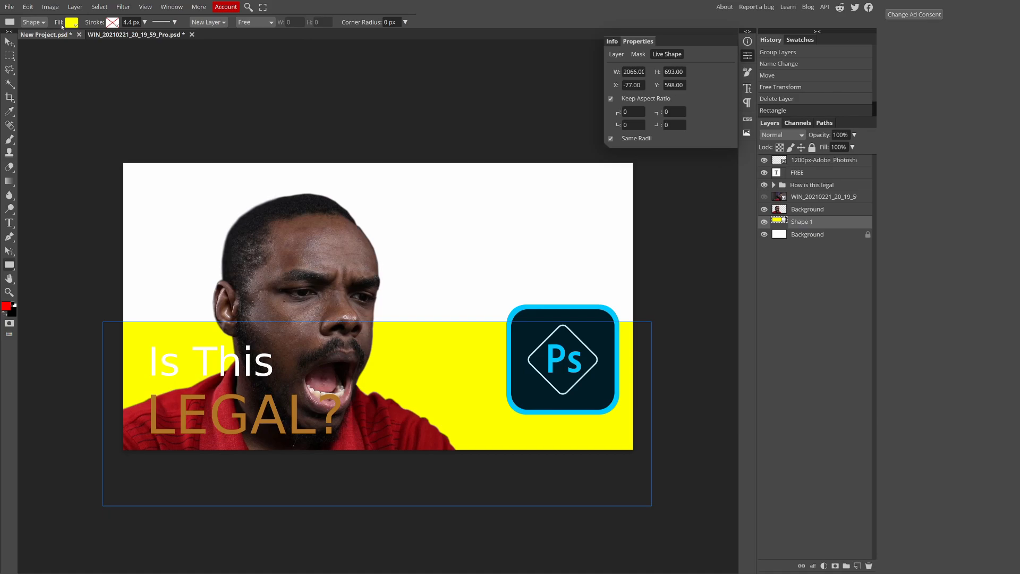
- Fill the new rectangle with a linear black-to-transparent gradient at a 90° angle
left_click(71, 23)
left_click(128, 41)
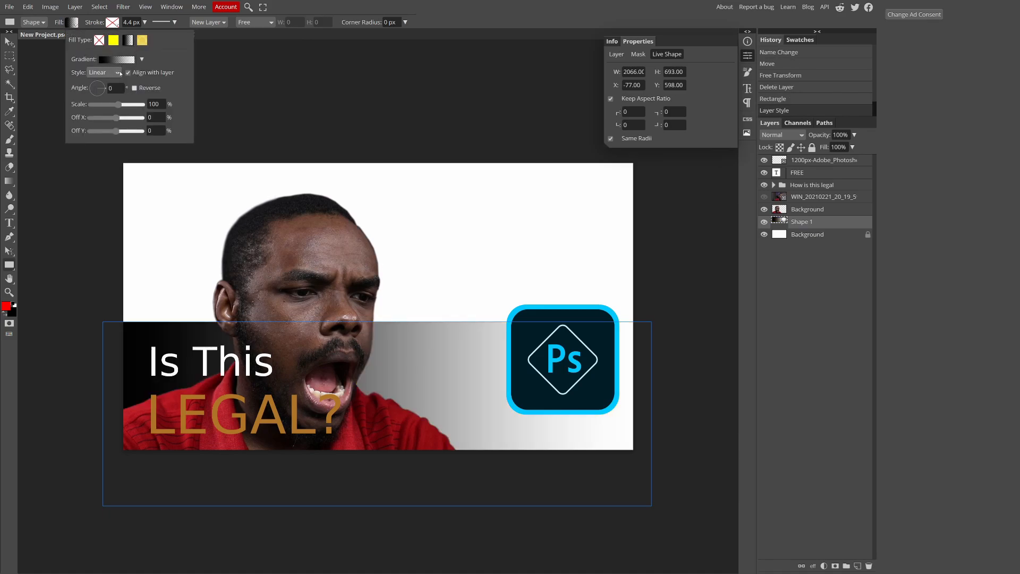
left_click_drag(102, 88, 97, 69)
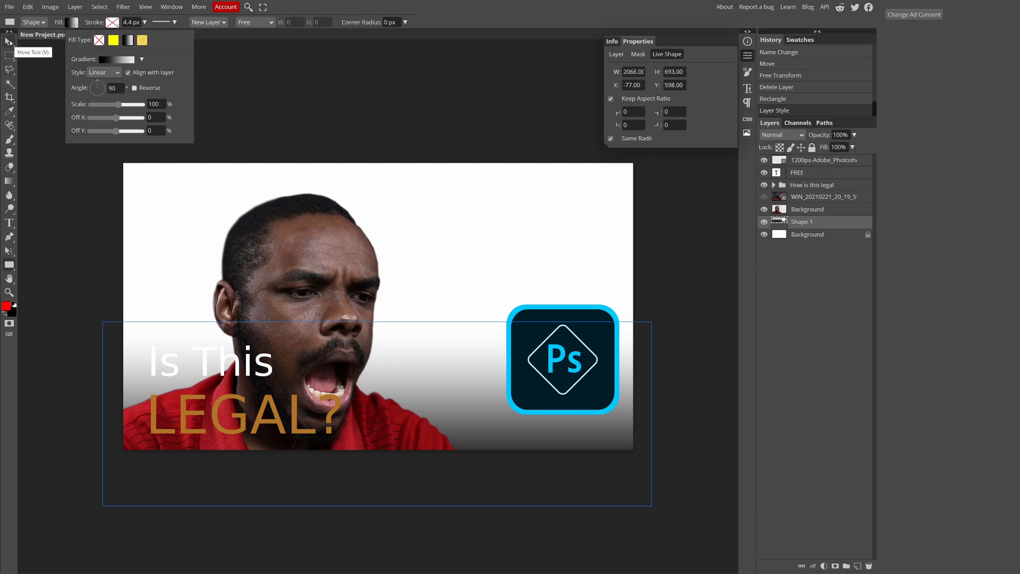
- Shorten the gradient rectangle from its lower edge with Free Transform and move the cut-out portrait layer below it
left_click(829, 226)
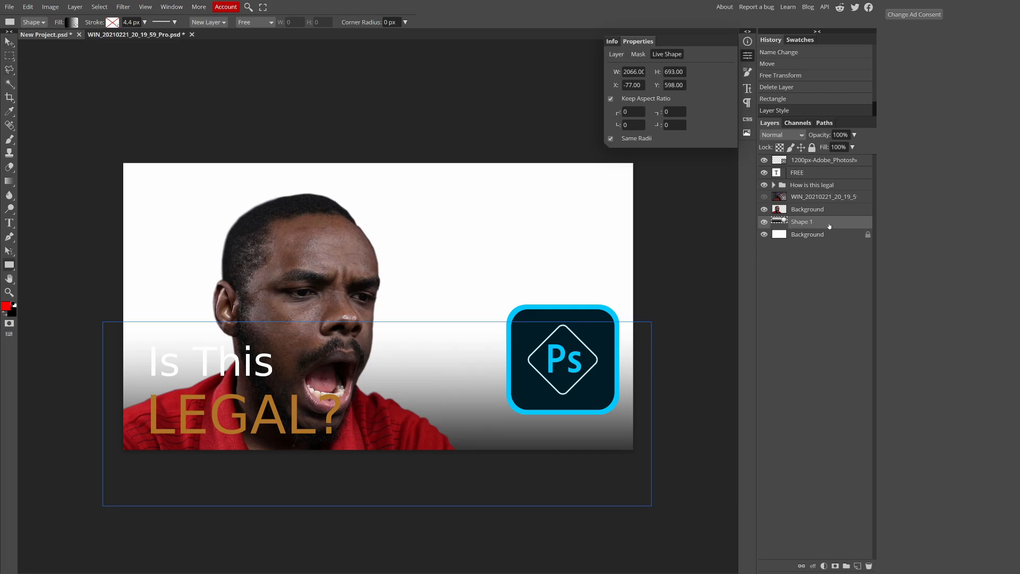
key("ctrl+t")
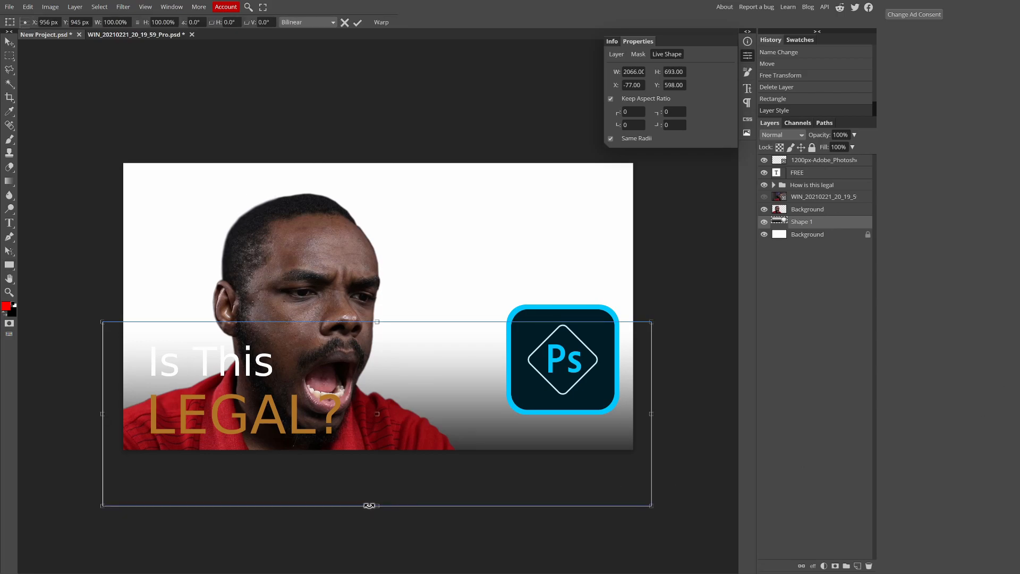
left_click_drag(378, 507, 387, 466)
left_click_drag(810, 210, 805, 230)
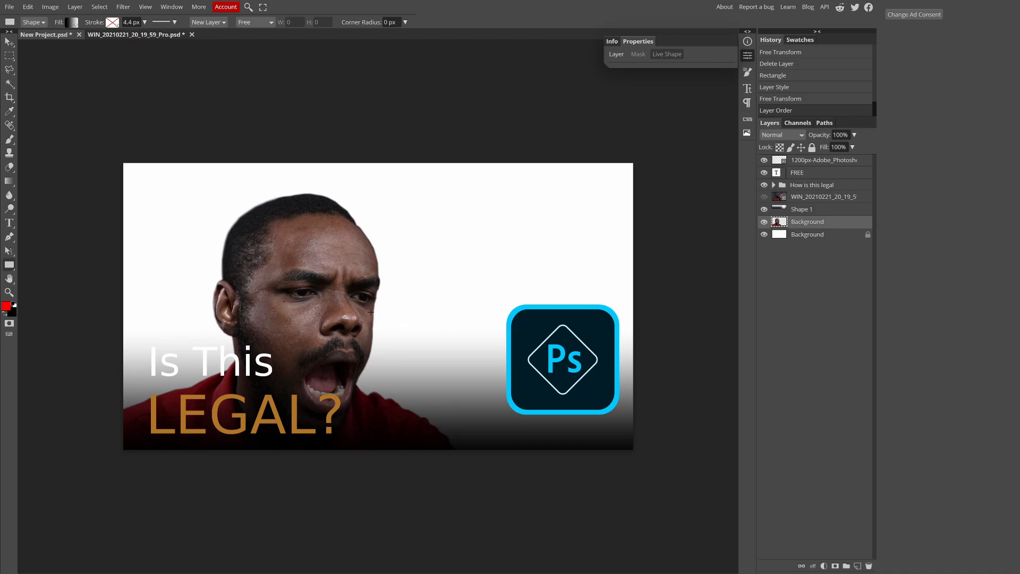
- Unlock the white Background layer and draw a rectangle about 1958 × 1118 px above it, covering the whole canvas
left_click(868, 234)
left_click_drag(116, 157, 636, 453)
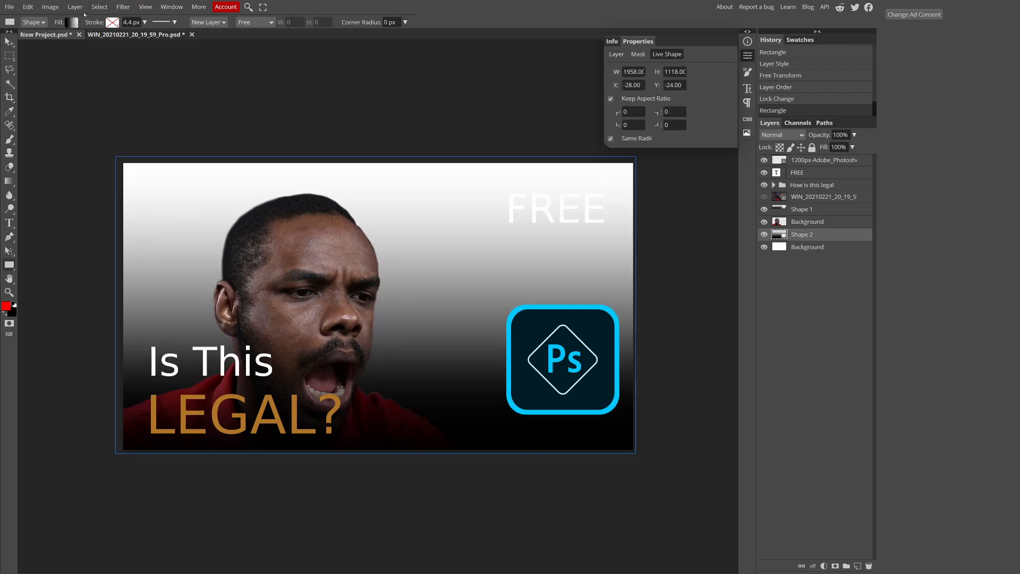
- Keep a linear gradient fill on the full-canvas rectangle, set its angle to -26°, and open the gradient for editing
left_click(72, 22)
left_click(114, 59)
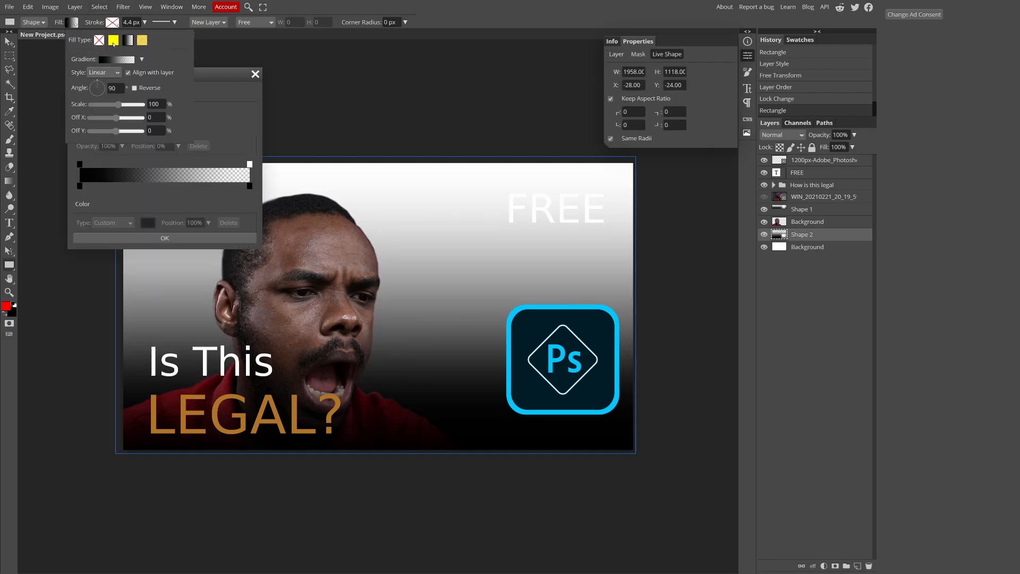
left_click(114, 41)
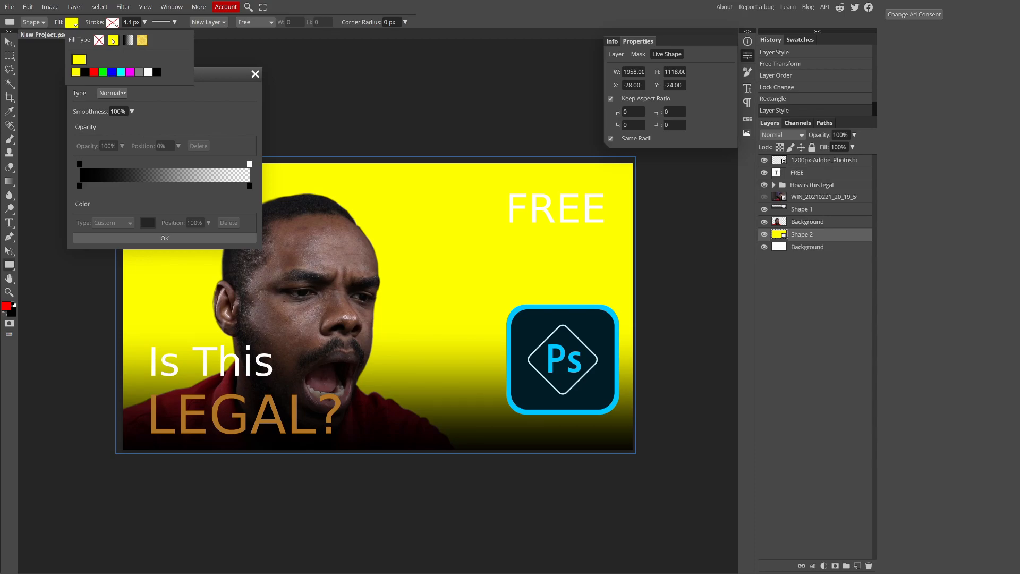
left_click(127, 42)
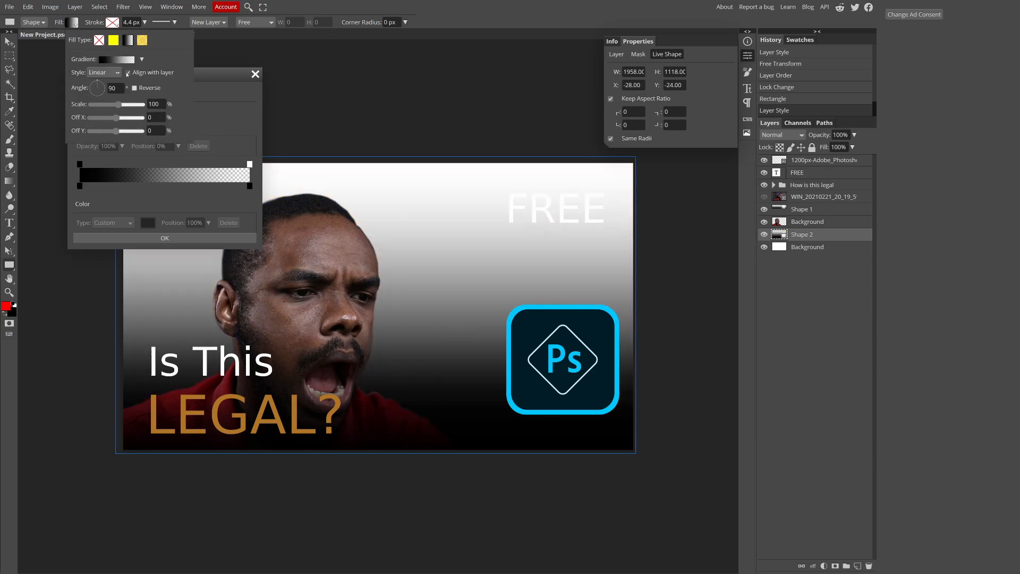
left_click_drag(97, 89, 106, 95)
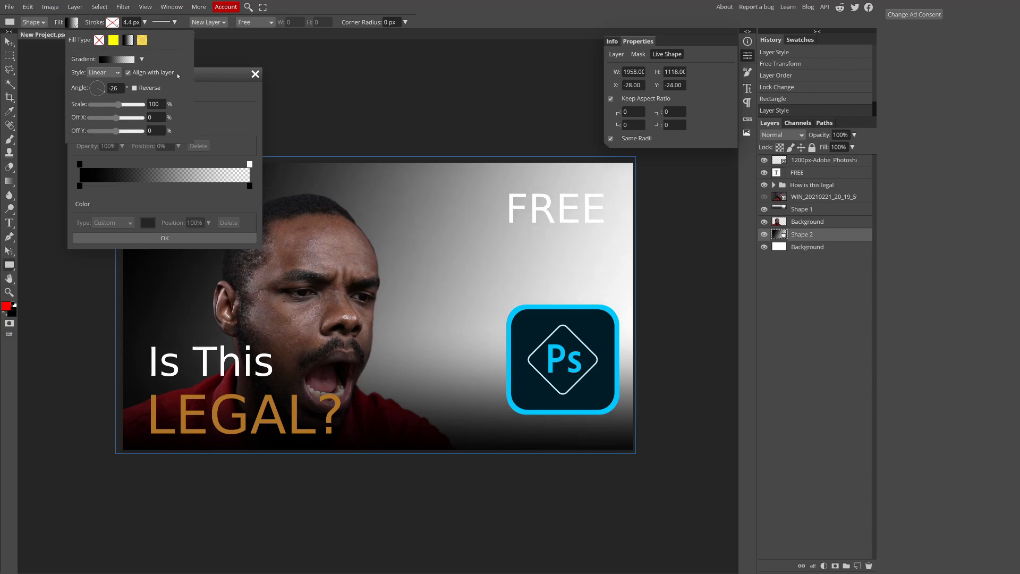
- Set the gradient's starting colour stop to purple b540d1 and copy its hex code
left_click(211, 119)
left_click(80, 186)
left_click(148, 223)
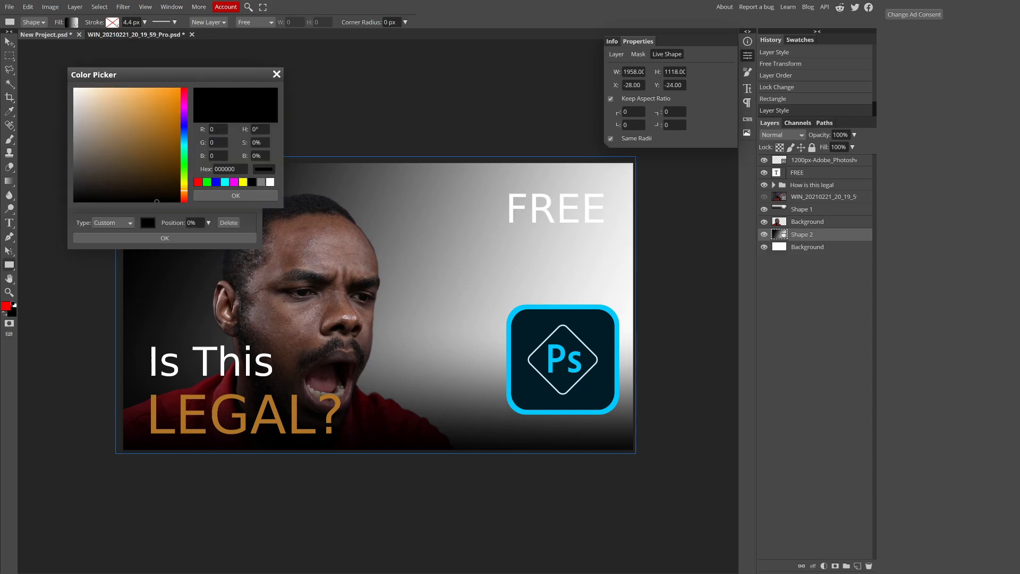
left_click_drag(184, 126, 184, 110)
left_click(160, 115)
left_click(235, 196)
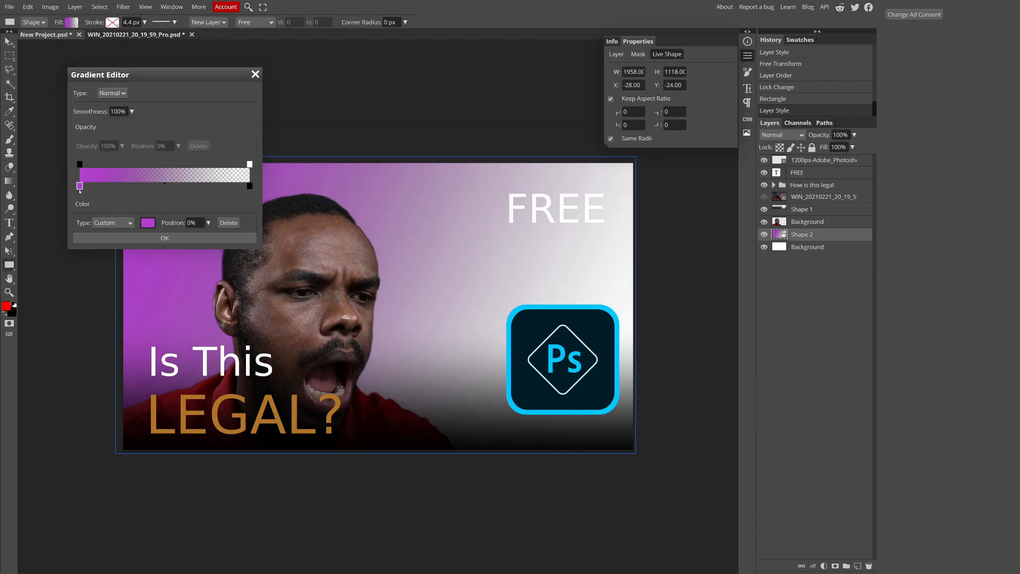
left_click(148, 223)
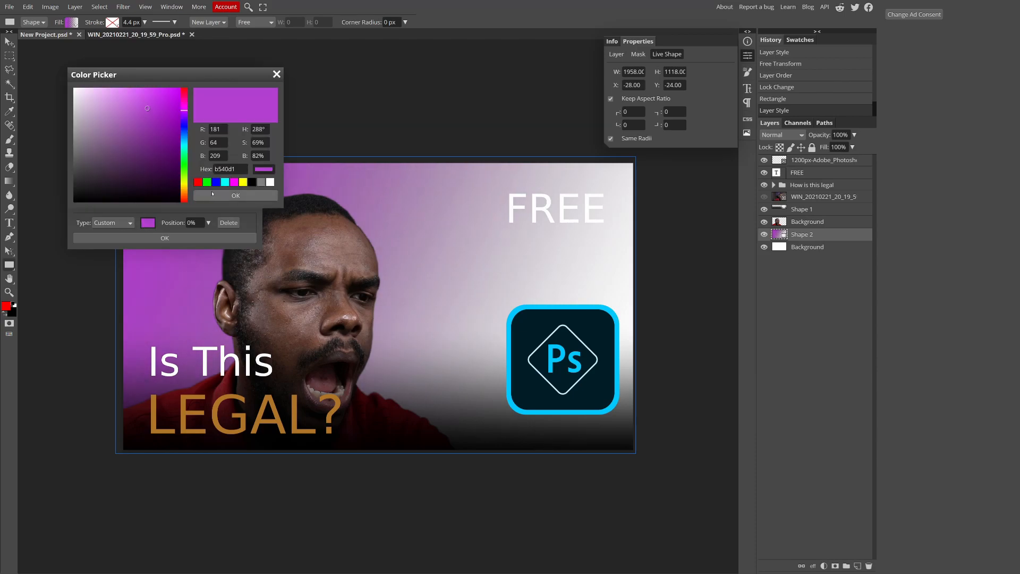
double_click(236, 168)
key("ctrl+c")
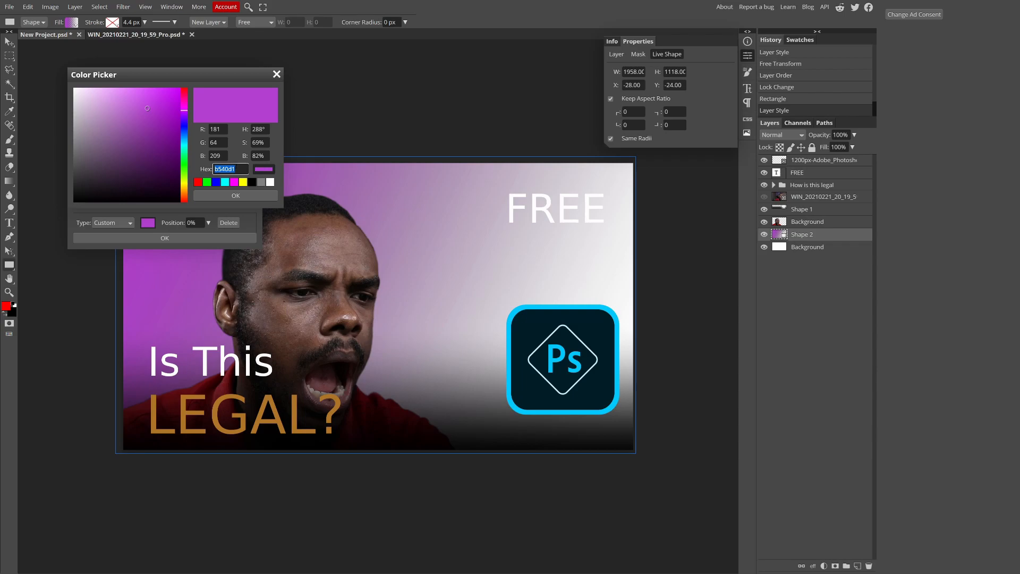
left_click(236, 195)
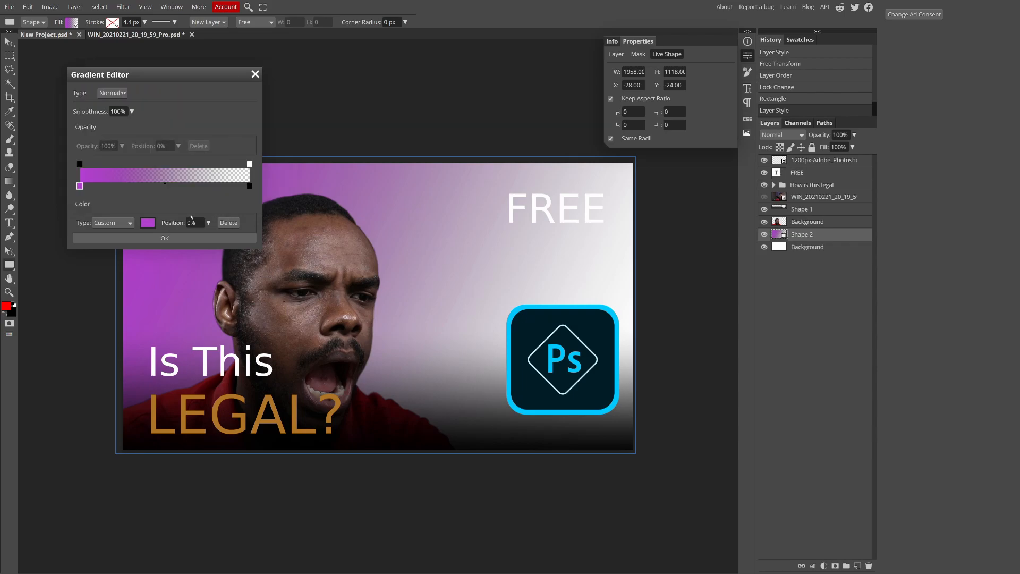
- Raise the gradient's end opacity stop to 100% at position 99%
left_click(249, 165)
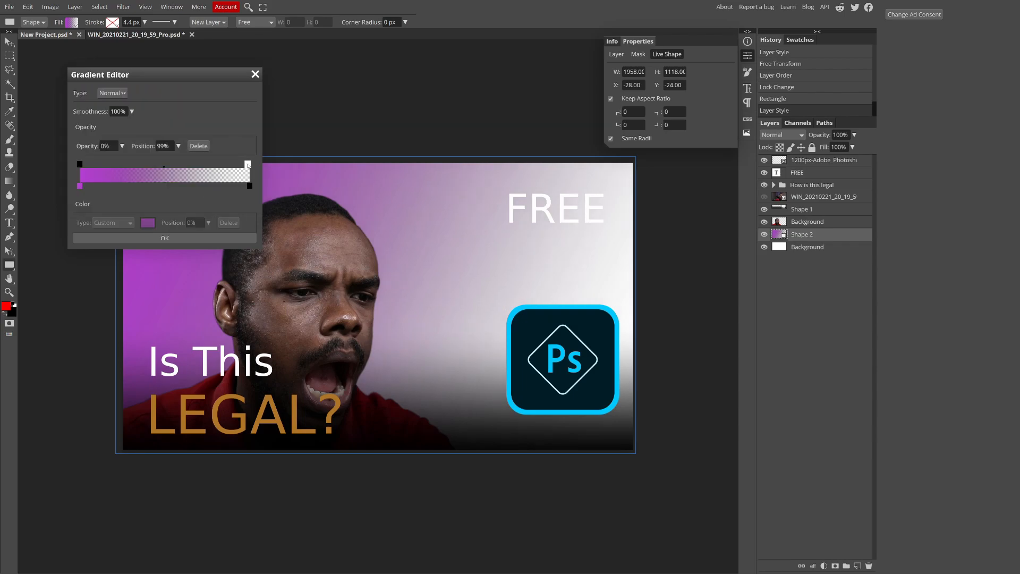
left_click(122, 146)
left_click_drag(78, 159, 136, 159)
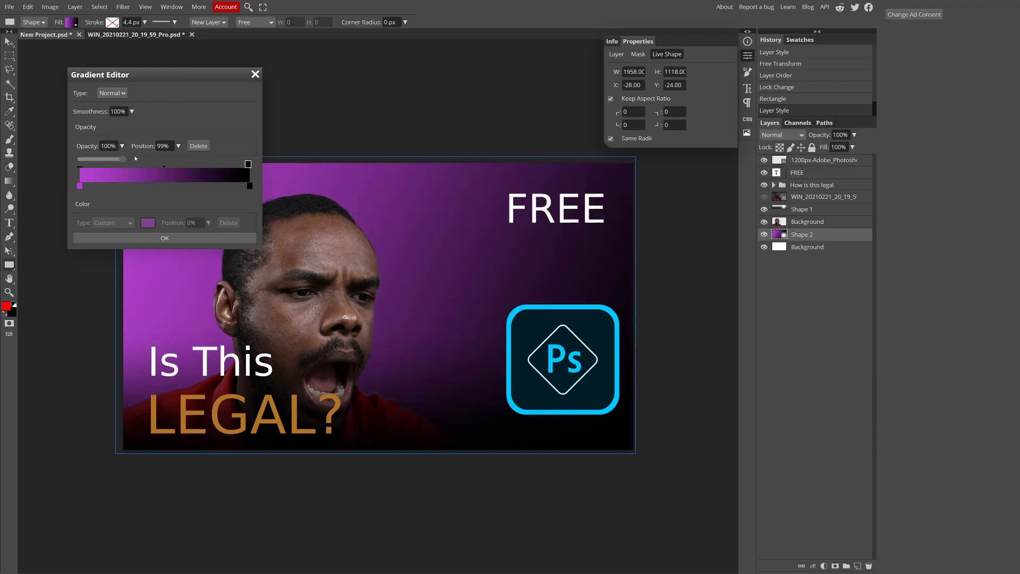
- Paste the purple b540d1 into the gradient's end colour stop, shift its hue to cyan, and accept the gradient
left_click(250, 186)
left_click(148, 223)
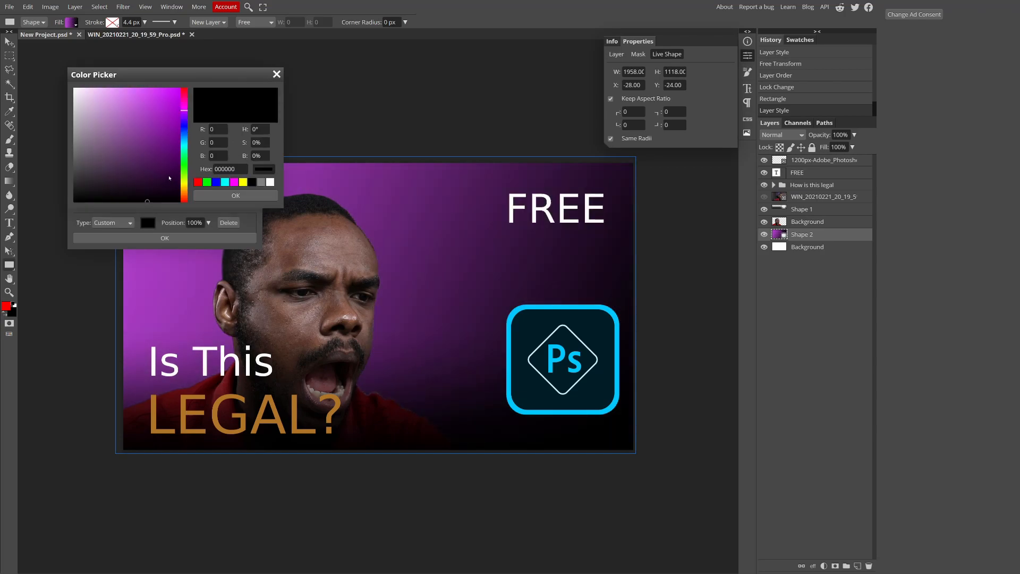
left_click(226, 169)
key("ctrl+v")
key("Return")
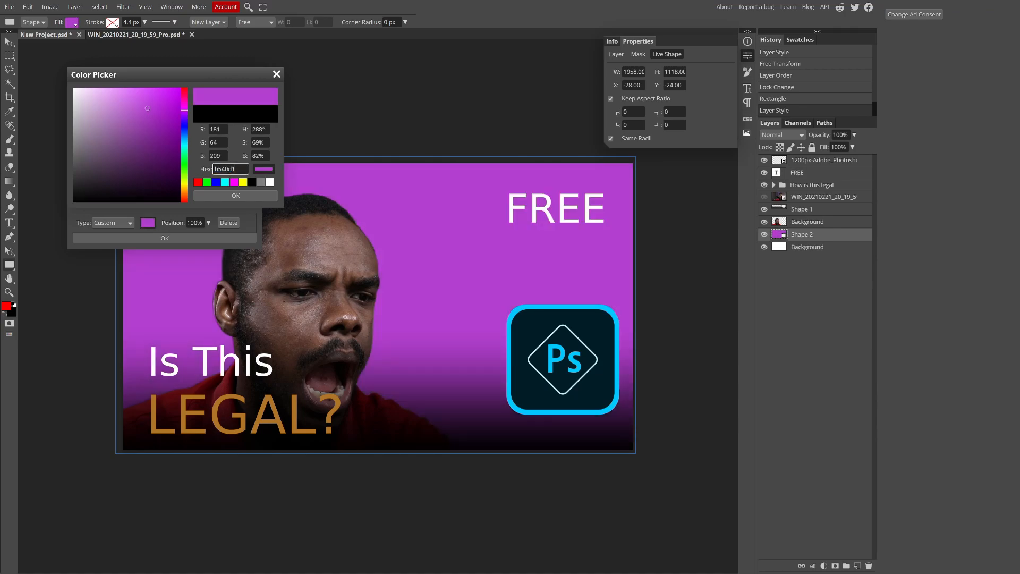
left_click(183, 115)
left_click(184, 142)
left_click(227, 198)
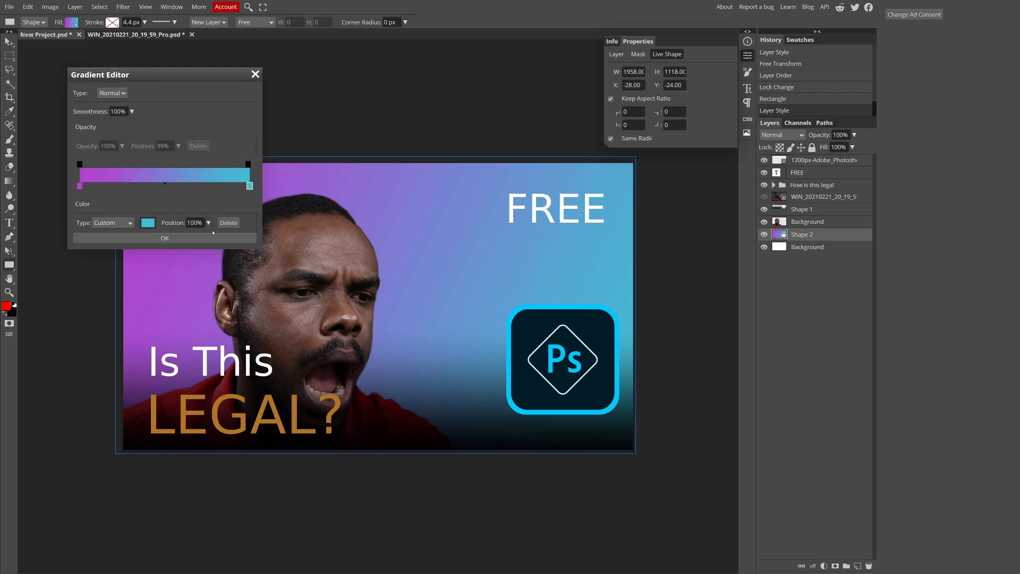
left_click(165, 238)
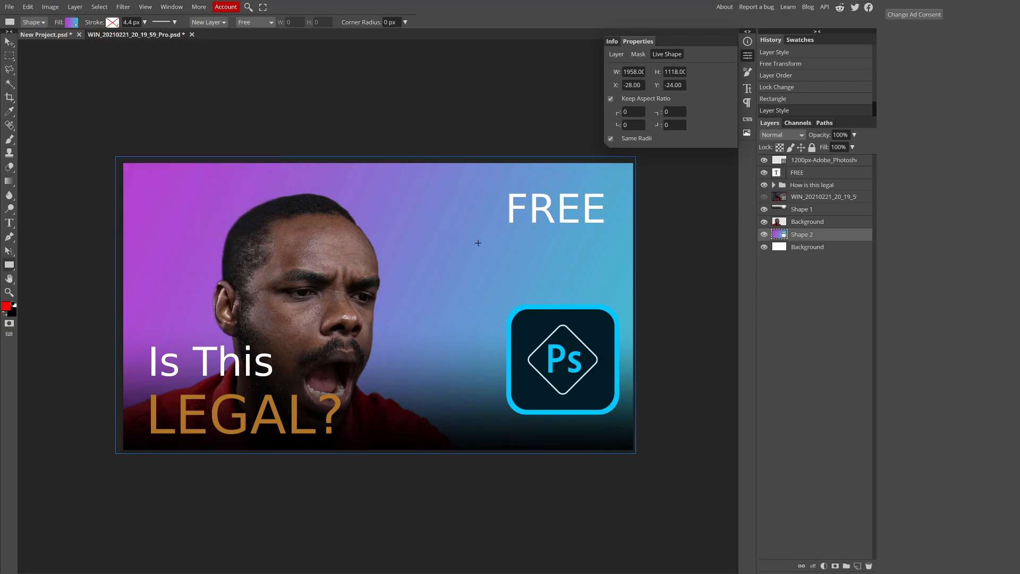
- Move the Photoshop logo layer up and slightly left so it sits beneath the FREE text
key("v")
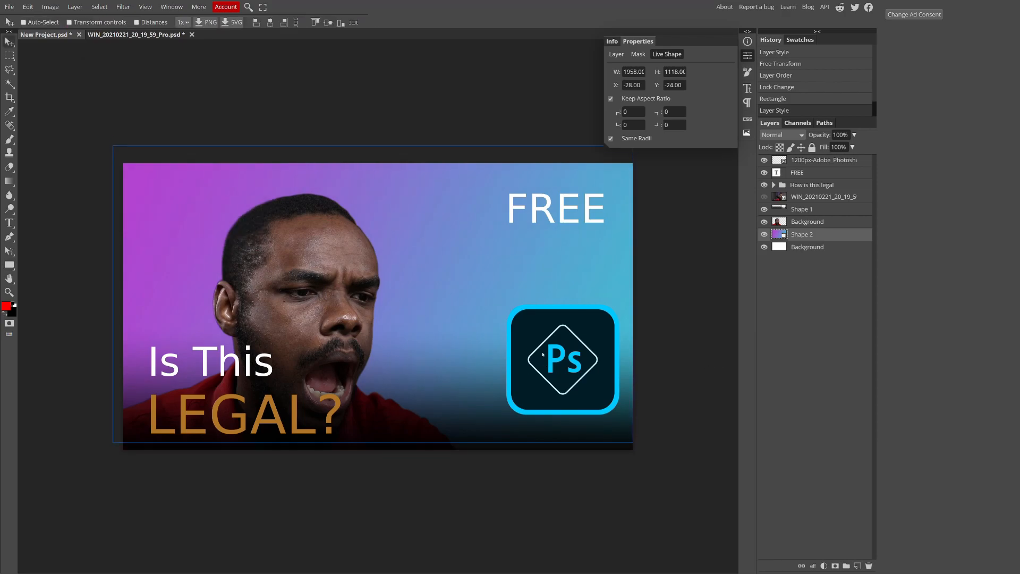
left_click_drag(544, 369, 538, 322)
key("ctrl+z")
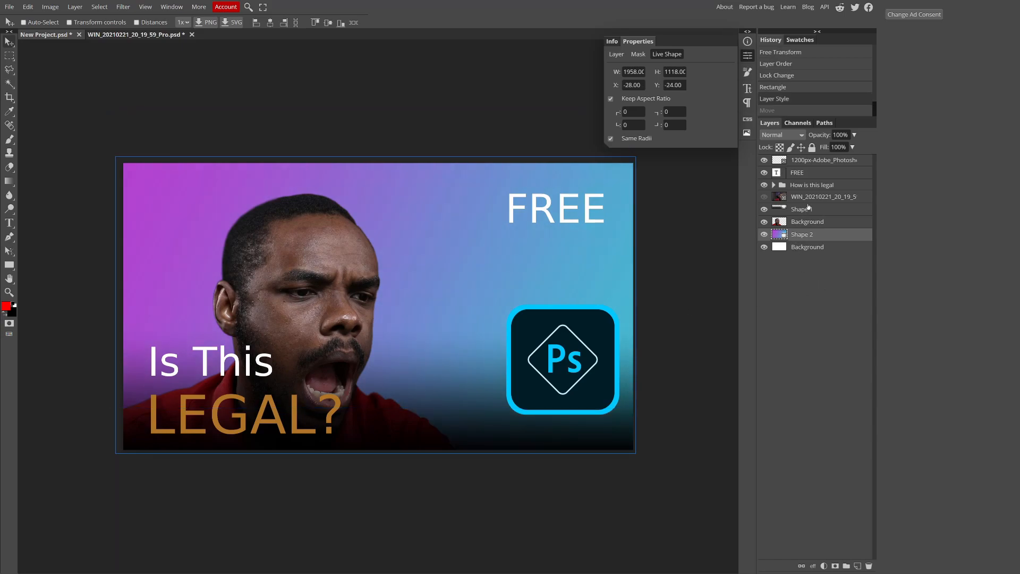
left_click(810, 161)
left_click_drag(595, 352, 583, 300)
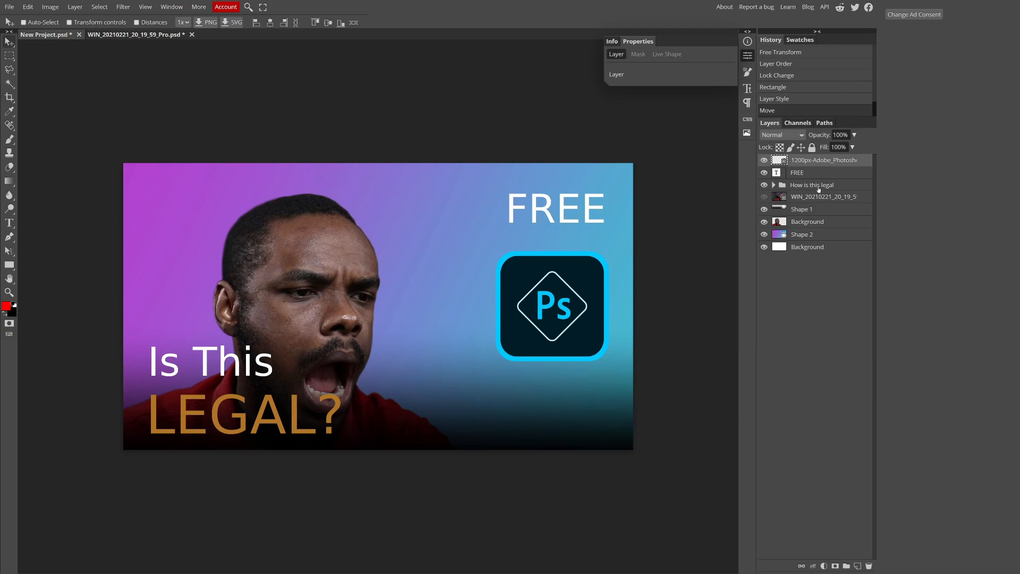
- Expand the "How is this legal" group and move the "LEGAL?" text to the right along the canvas's lower edge
left_click(818, 189)
left_click(774, 185)
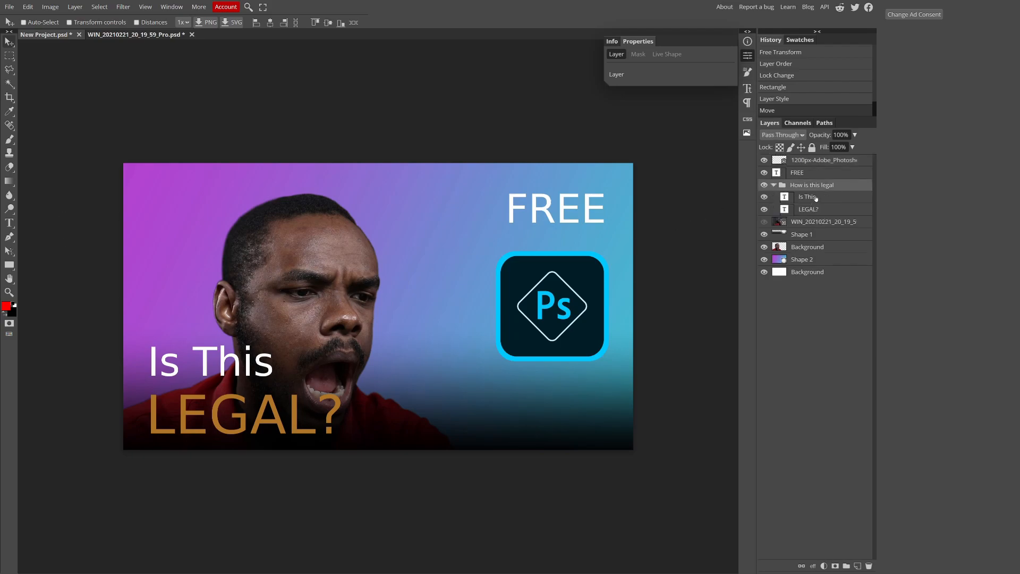
left_click(816, 198)
left_click(817, 209)
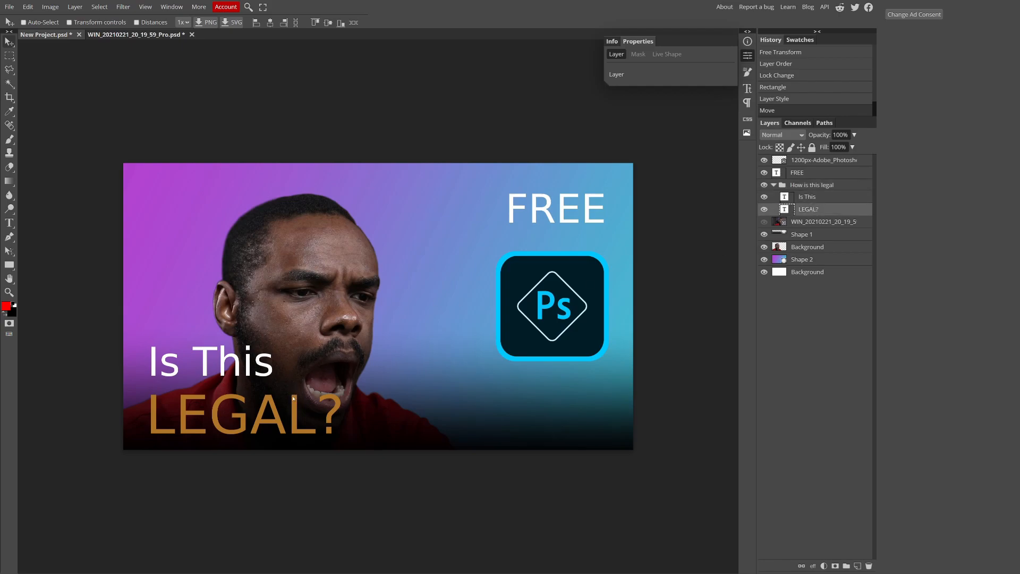
left_click_drag(293, 424, 396, 429)
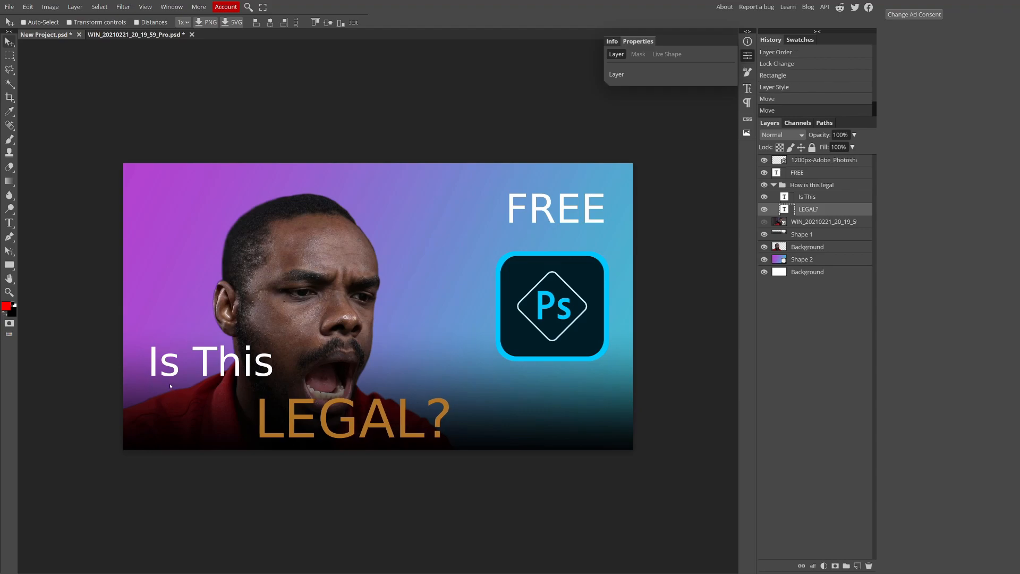
- Move the "Is This" text slightly down and right, closer to the "LEGAL?" text
left_click(805, 199)
mouse_move(209, 374)
left_mouse_down()
mouse_move(194, 434)
mouse_move(204, 384)
mouse_move(213, 394)
left_mouse_up()
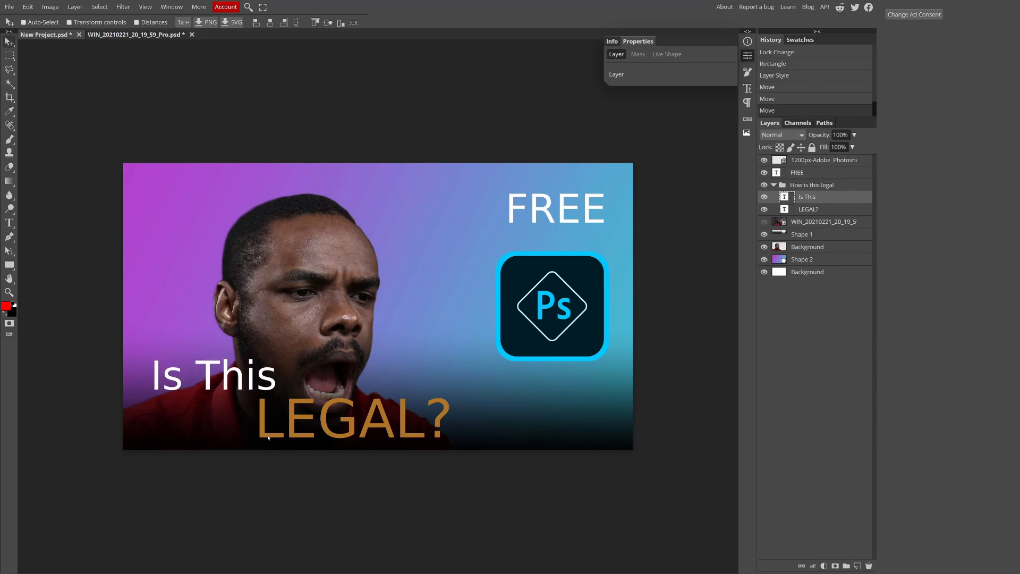
mouse_move(269, 435)
left_mouse_down()
mouse_move(244, 434)
mouse_move(281, 432)
left_mouse_up()
- Nudge the cut-out portrait layer upward until the head is near the canvas's upper edge
left_click(792, 248)
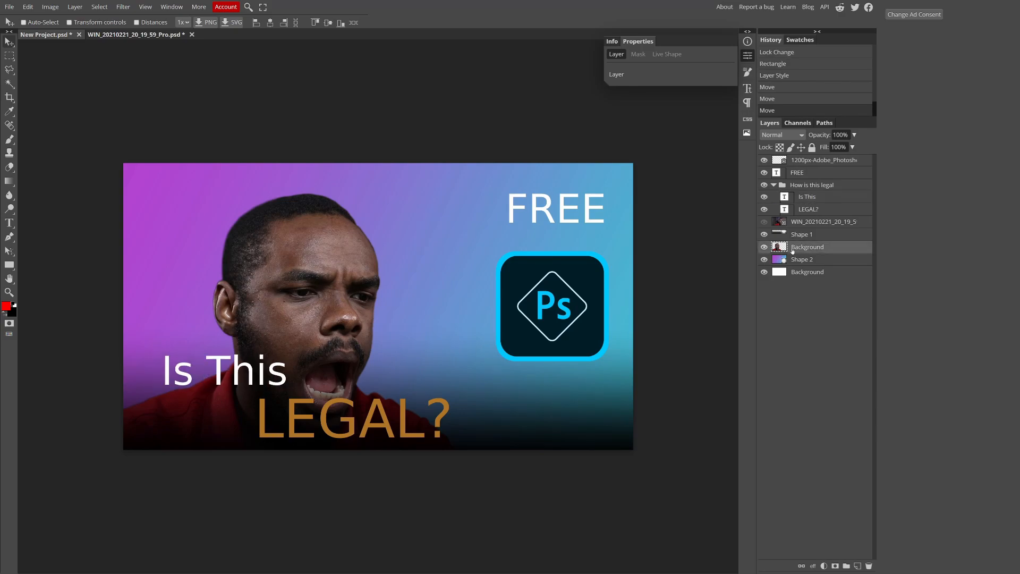
key("Up")
key("Up")
key("Up")
key("Up")
key("Up")
key("Up")
key("Up")
key("Up")
key("Up")
key("Up")
key("Up")
key("Up")
key("Up")
key("Up")
key("Up")
key("Up")
key("Up")
key("Up")
key("Up")
key("Up")
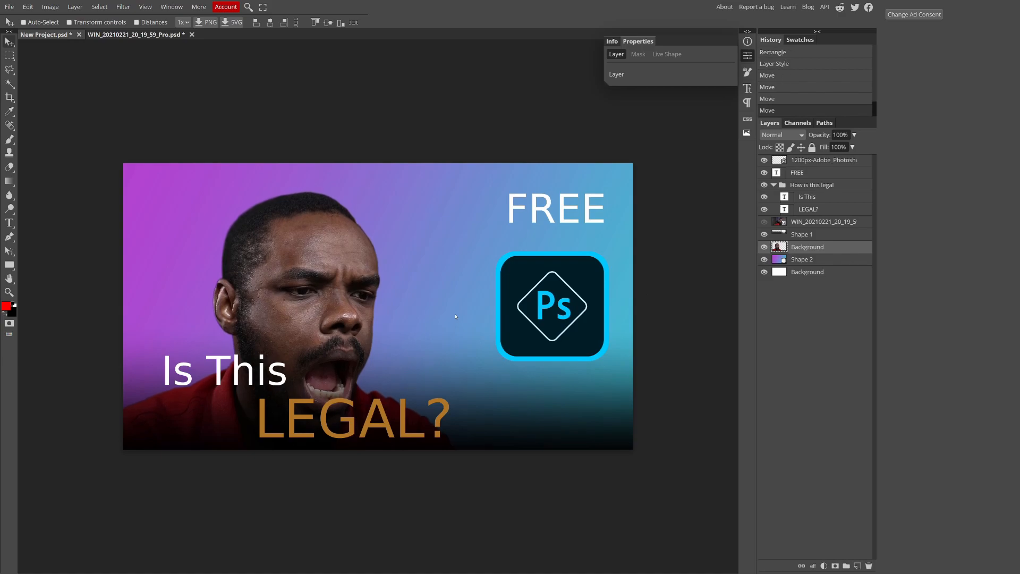
key("Up")
key("Up")
key("Up")
key("Up")
key("Up")
key("Up")
key("Up")
key("Up")
key("Up")
key("Up")
key("Up")
key("Up")
key("Up")
key("Up")
key("Up")
key("Up")
key("Up")
key("Up")
key("Up")
key("Up")
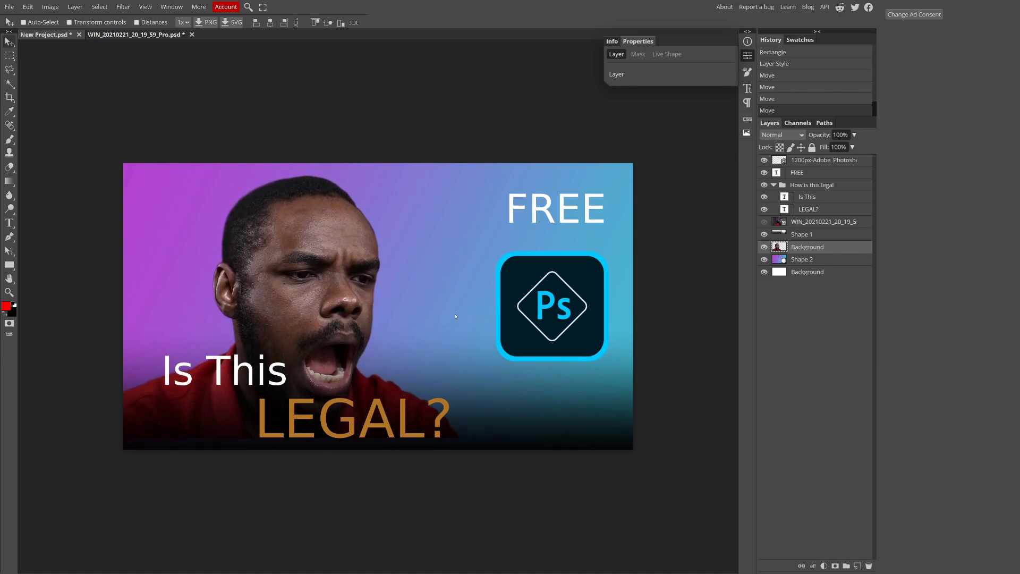
- Nudge the cut-out portrait layer down until the shirt's cut-off bottom edge reaches the canvas's lower edge
key("Down")
key("Down")
key("Down")
key("Down")
key("Down")
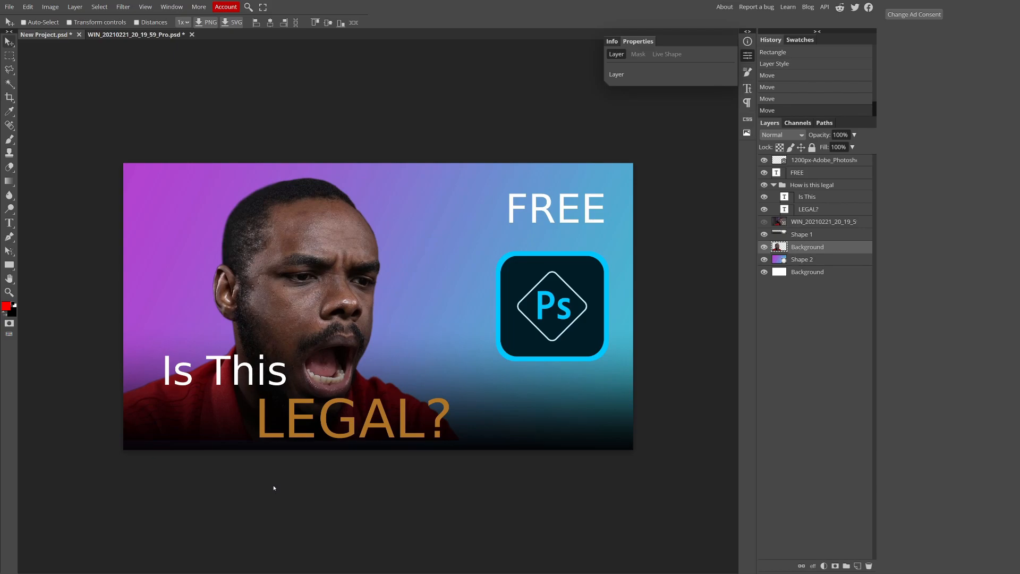
key("Down")
key("Down")
key("Down")
key("Down")
key("Down")
key("Down")
key("Down")
key("Down")
key("Down")
key("Down")
key("Down")
key("Down")
key("Down")
key("Down")
key("Down")
key("Down")
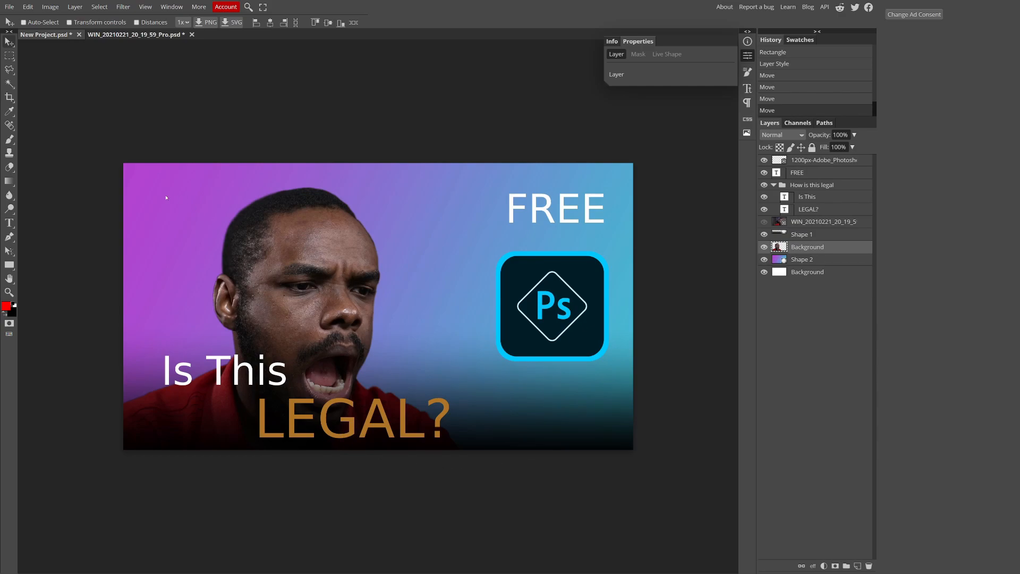
- Start exporting the finished thumbnail in JPG format
left_click(9, 7)
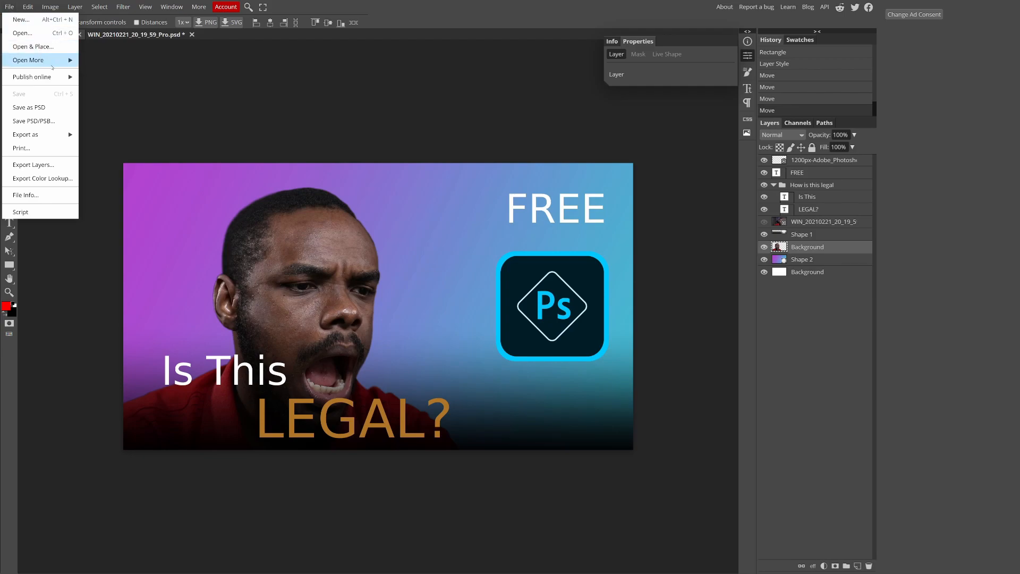
mouse_move(63, 80)
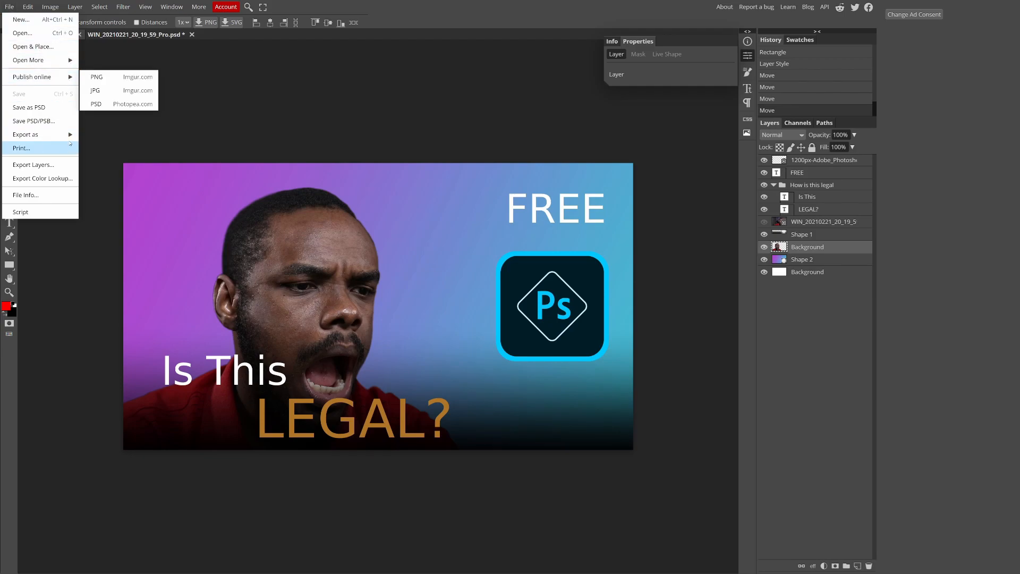
mouse_move(70, 140)
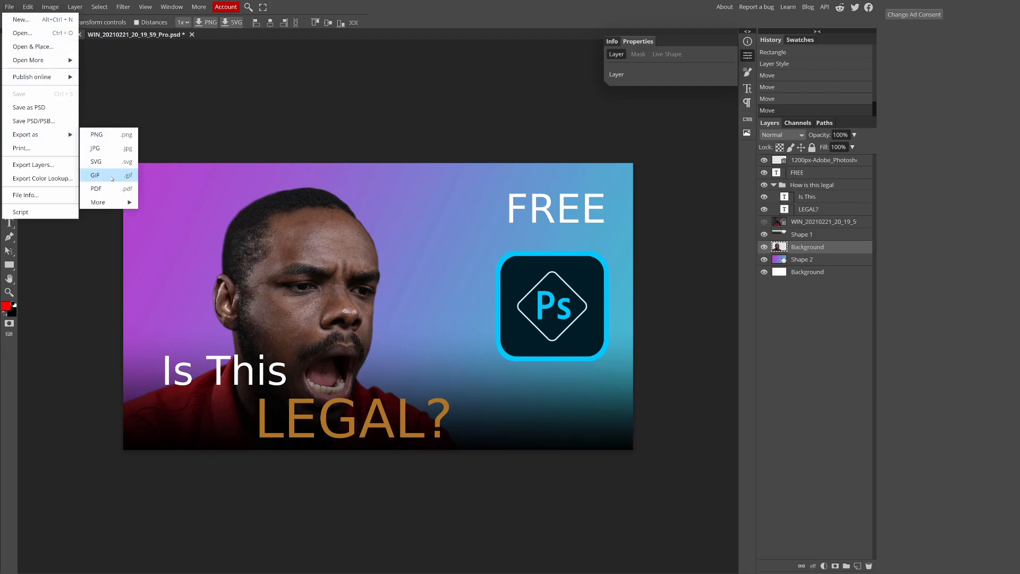
left_click(123, 148)
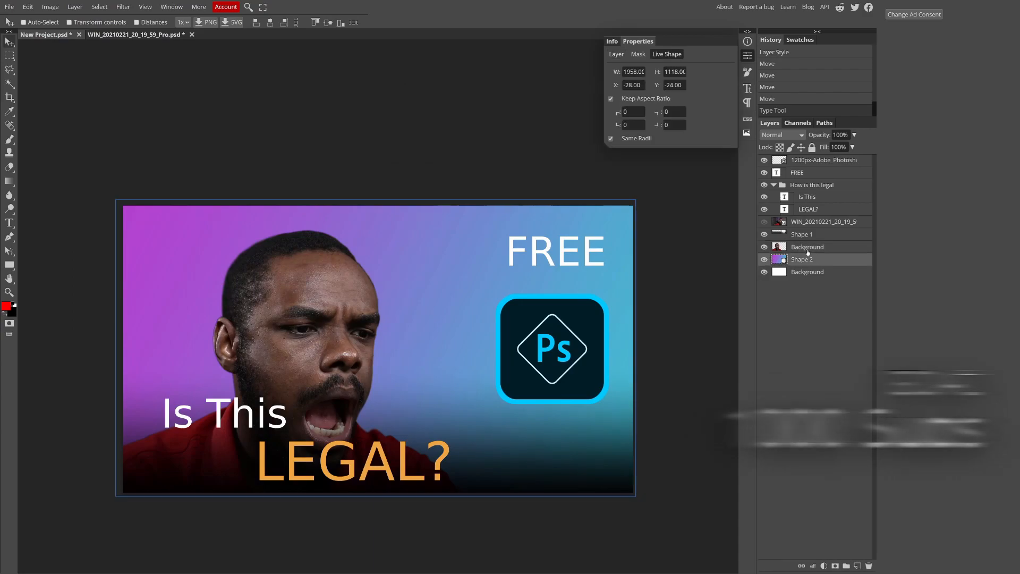
- Add a drop shadow to the cut-out portrait layer and set the shadow's opacity to 13%
right_click(807, 246)
left_click(820, 255)
left_click_drag(202, 71, 428, 74)
left_click(298, 290)
mouse_move(478, 126)
left_mouse_down()
mouse_move(453, 126)
mouse_move(483, 139)
left_mouse_up()
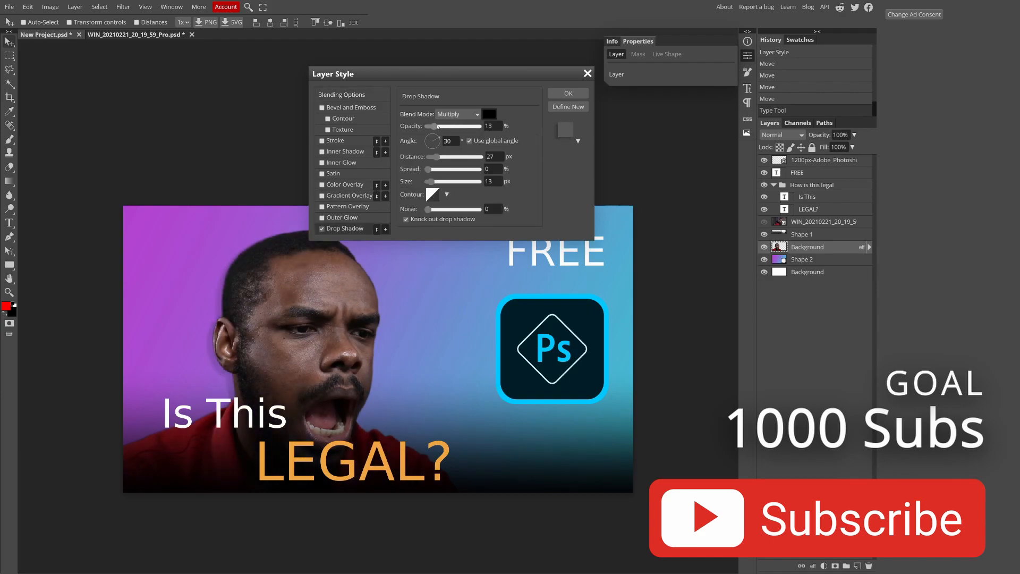